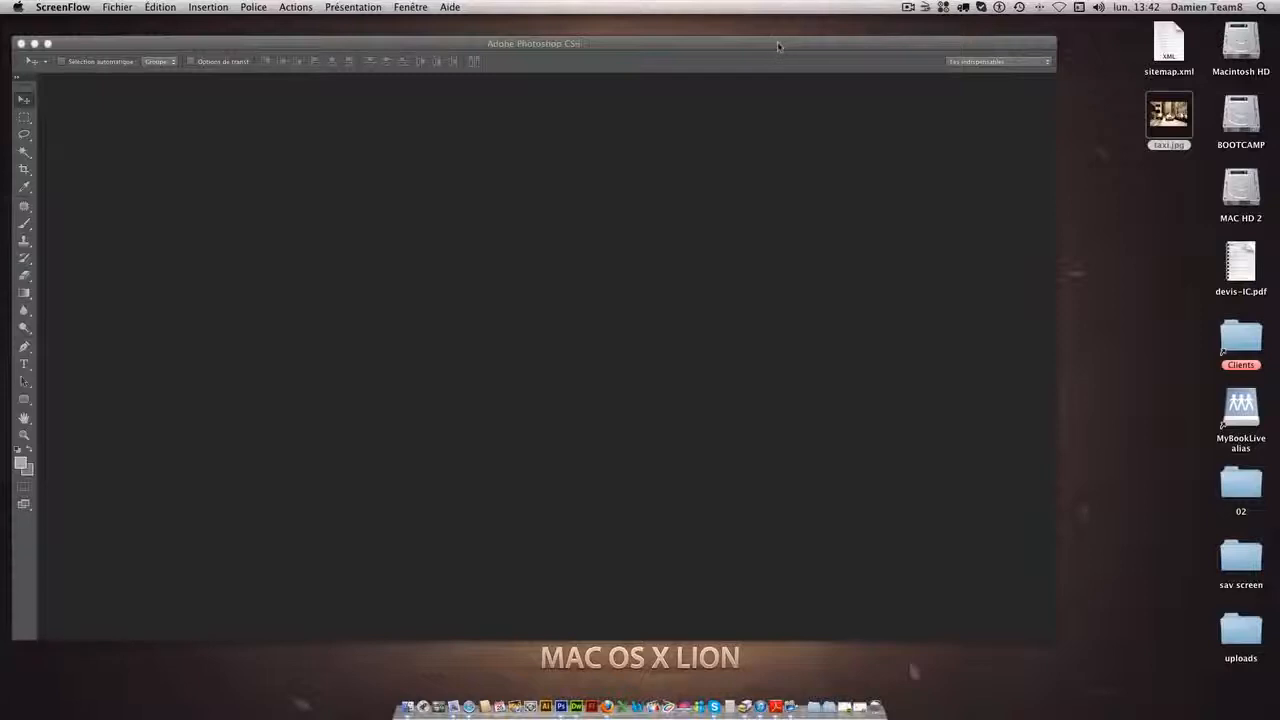
Open the desktop image taxi.jpg in Photoshop
{"action": "left_click_drag", "start_coordinate": [1169, 115], "coordinate": [497, 224]}
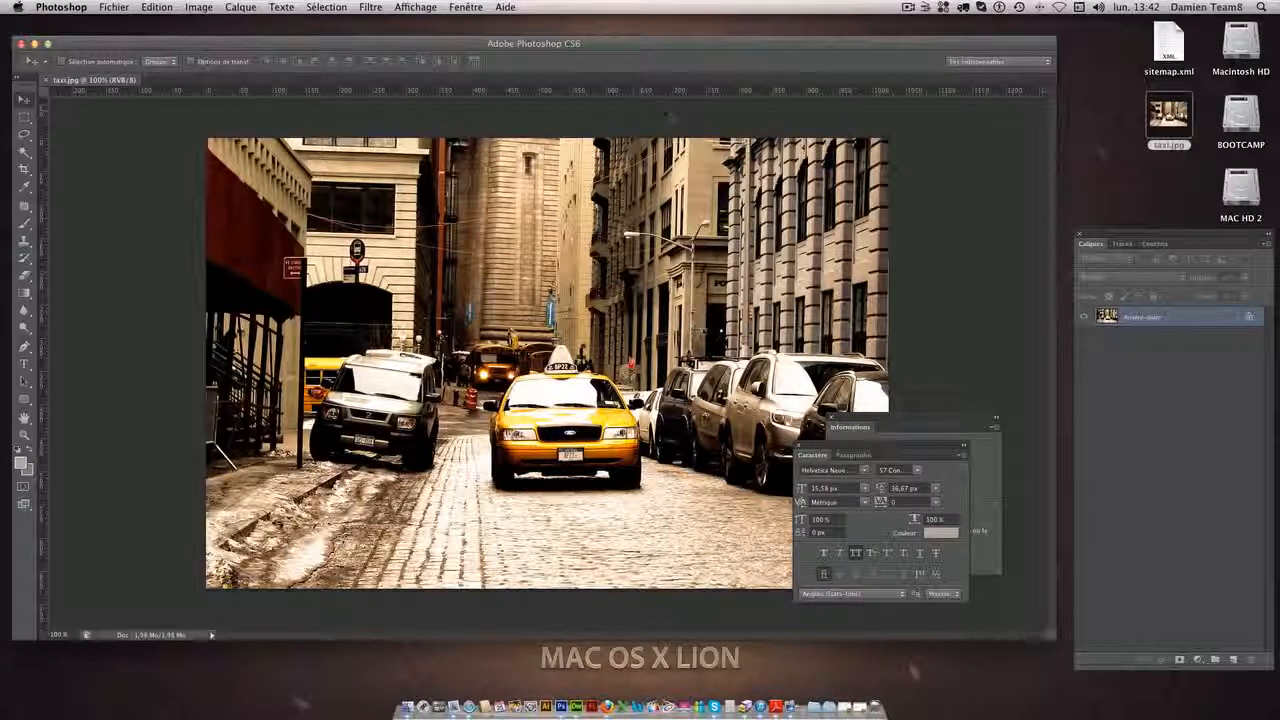
{"action": "mouse_move", "coordinate": [412, 44]}
{"action": "left_mouse_down"}
{"action": "mouse_move", "coordinate": [434, 46]}
{"action": "mouse_move", "coordinate": [422, 45]}
{"action": "left_mouse_up"}
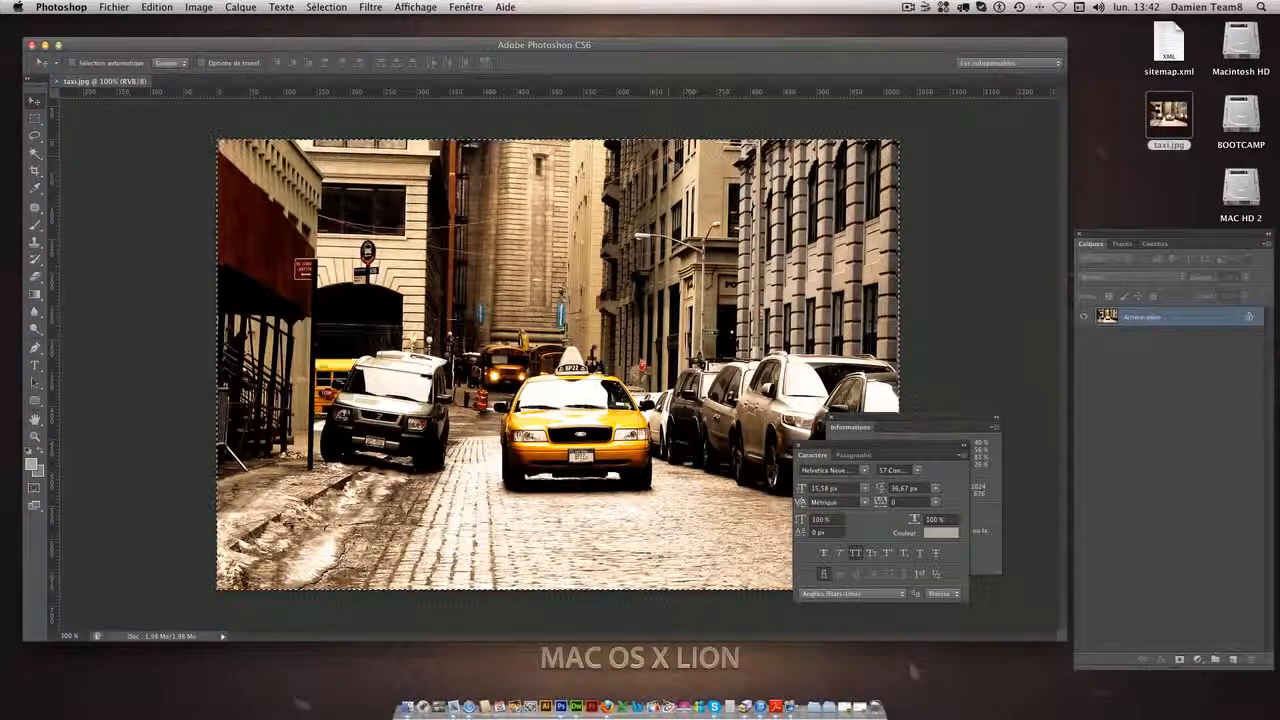
Create a new 1024 × 676 pixel RGB document with a white background and paste the copied taxi photo into it
{"action": "key", "text": "super+n"}
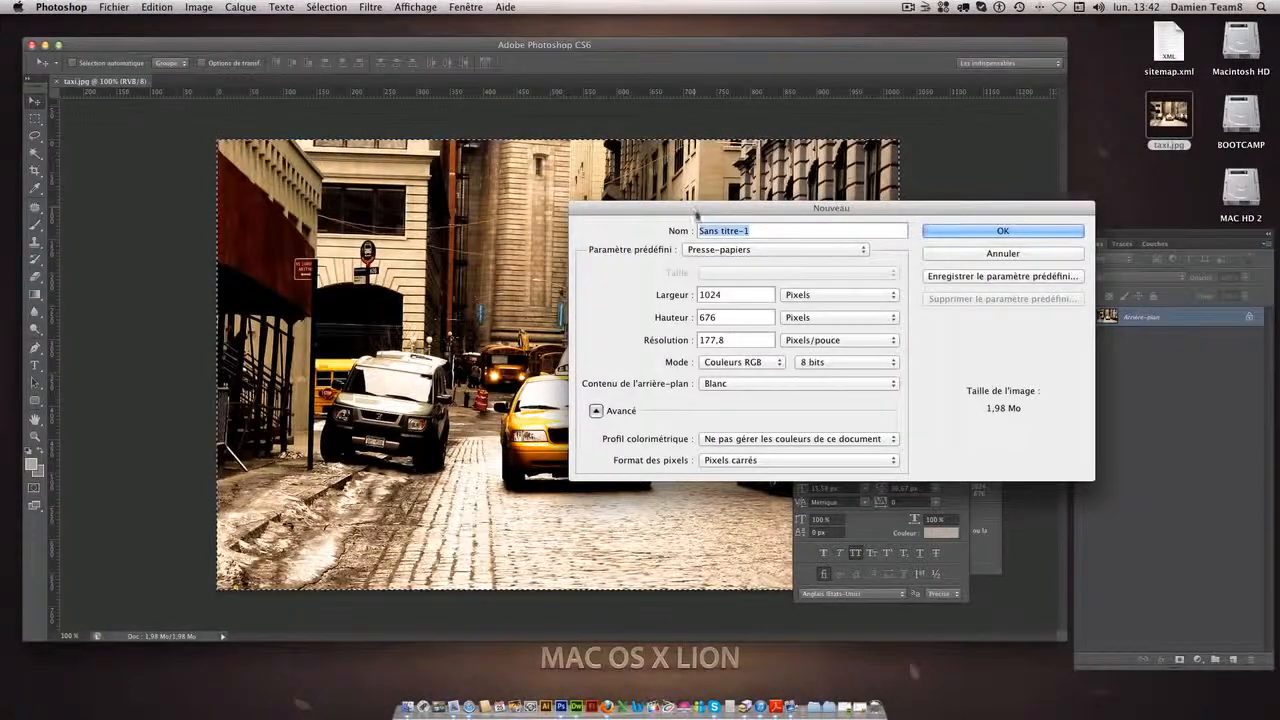
{"action": "left_click_drag", "start_coordinate": [698, 210], "coordinate": [604, 169]}
{"action": "key", "text": "Tab"}
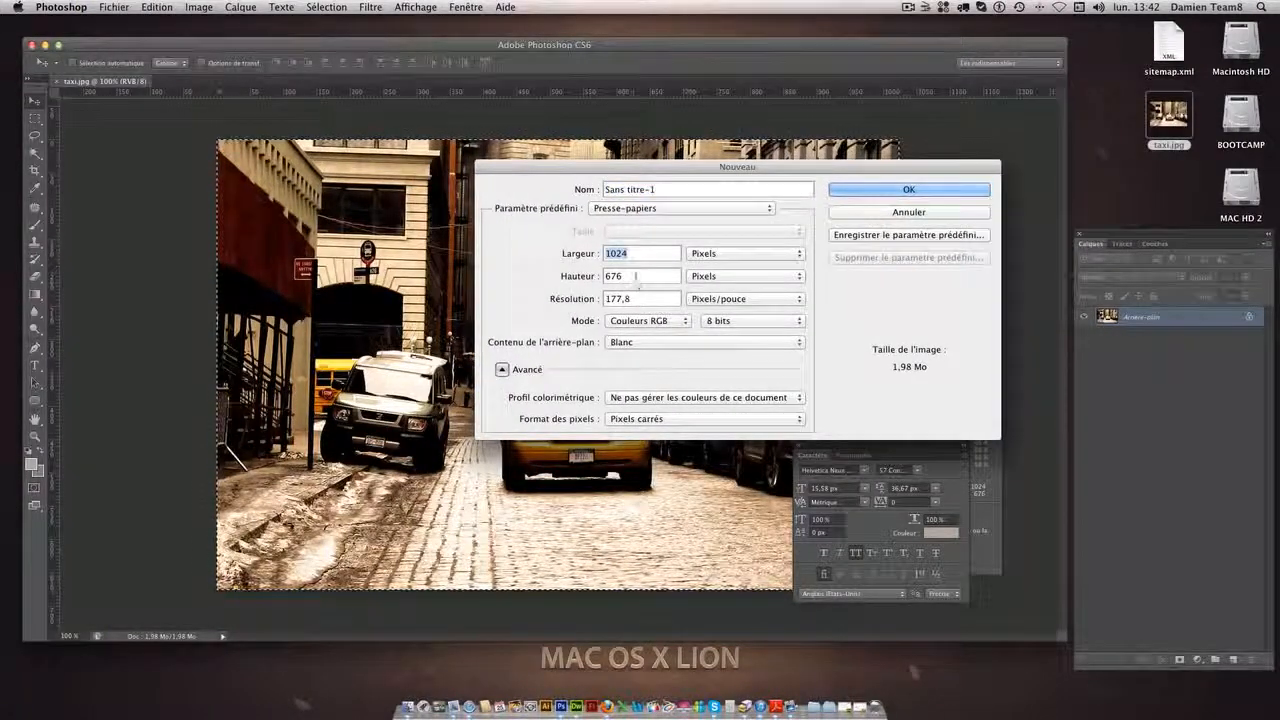
{"action": "key", "text": "Tab"}
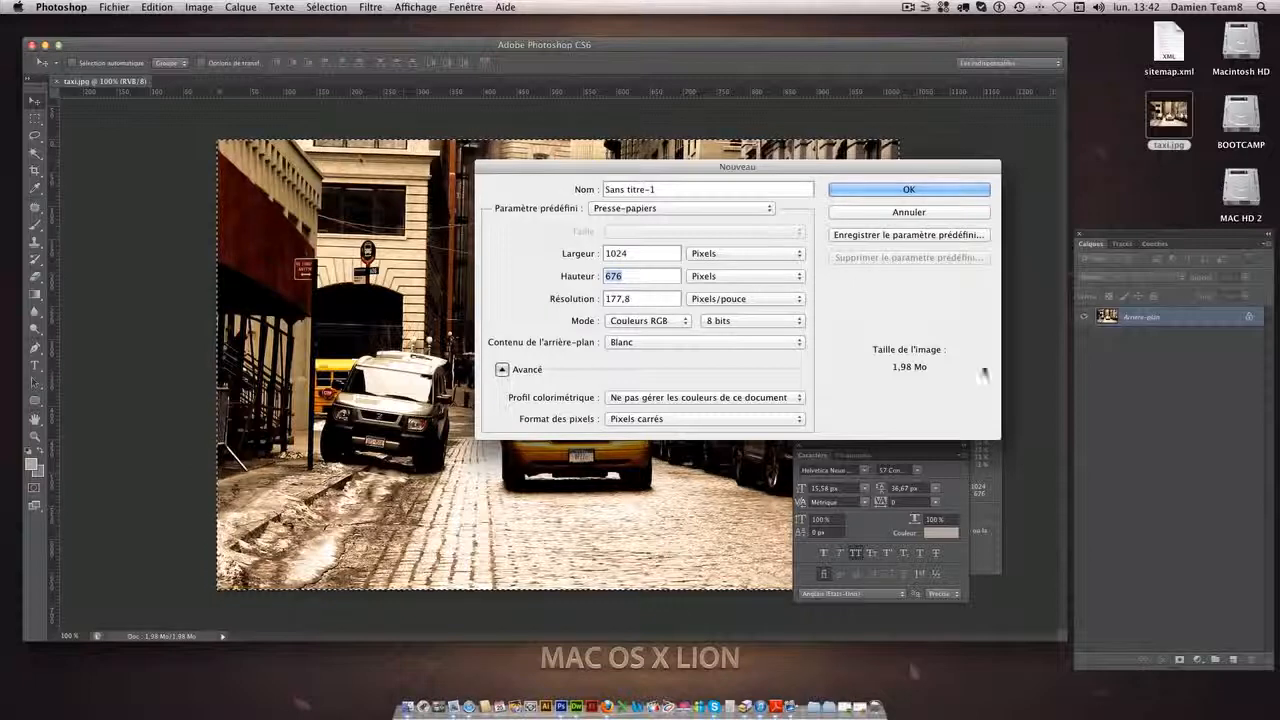
{"action": "left_click", "coordinate": [870, 192]}
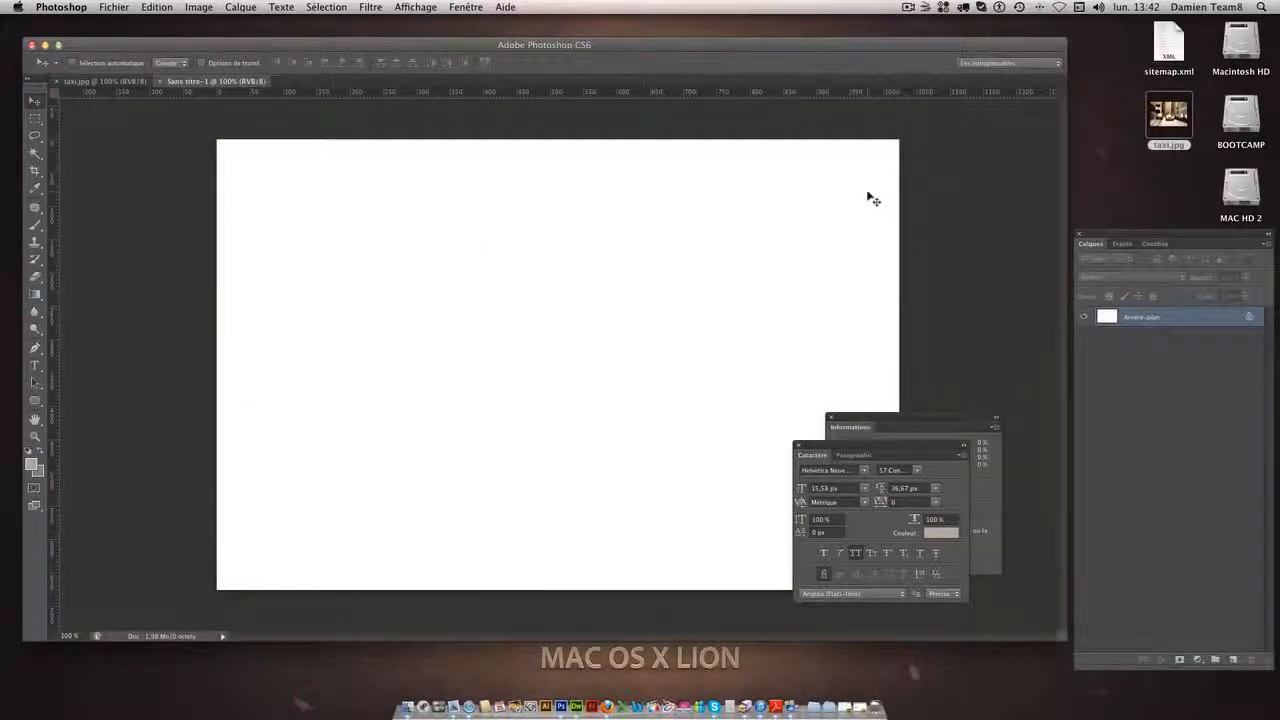
{"action": "key", "text": "super+v"}
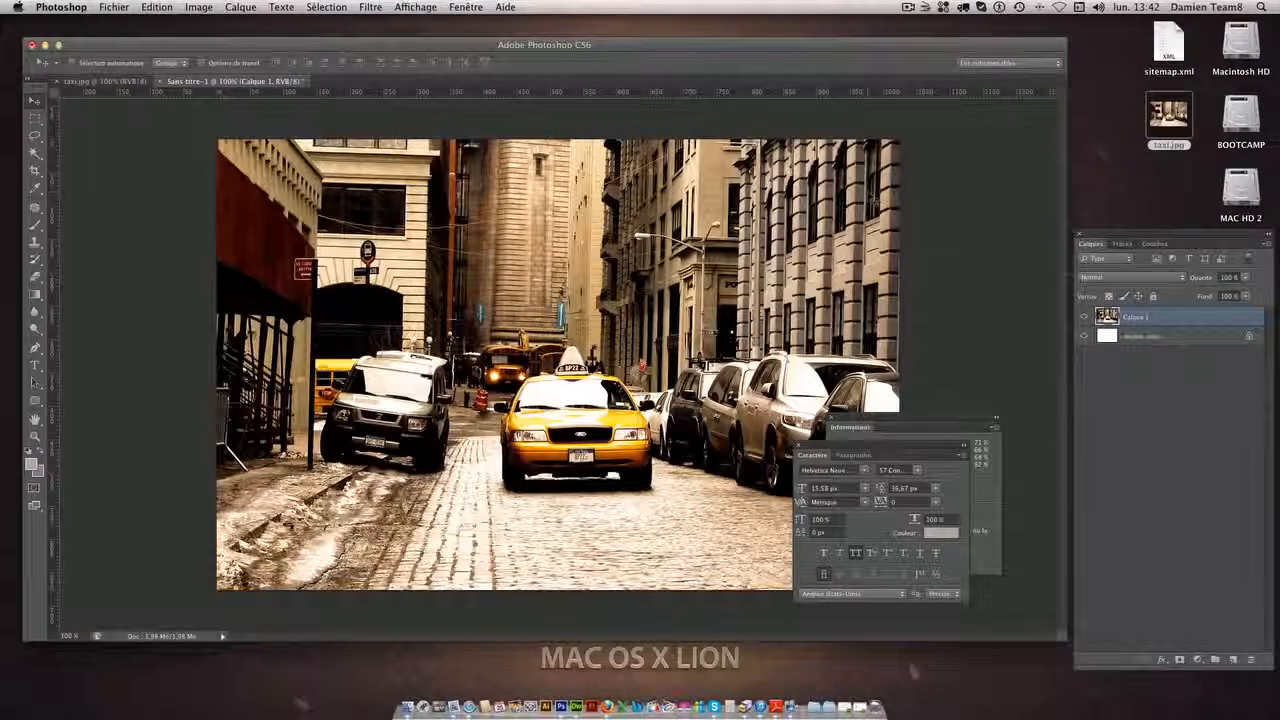
Convert the new document to greyscale (Niveaux de gris), flattening its layers
{"action": "key", "text": "F3"}
{"action": "key", "text": "F3"}
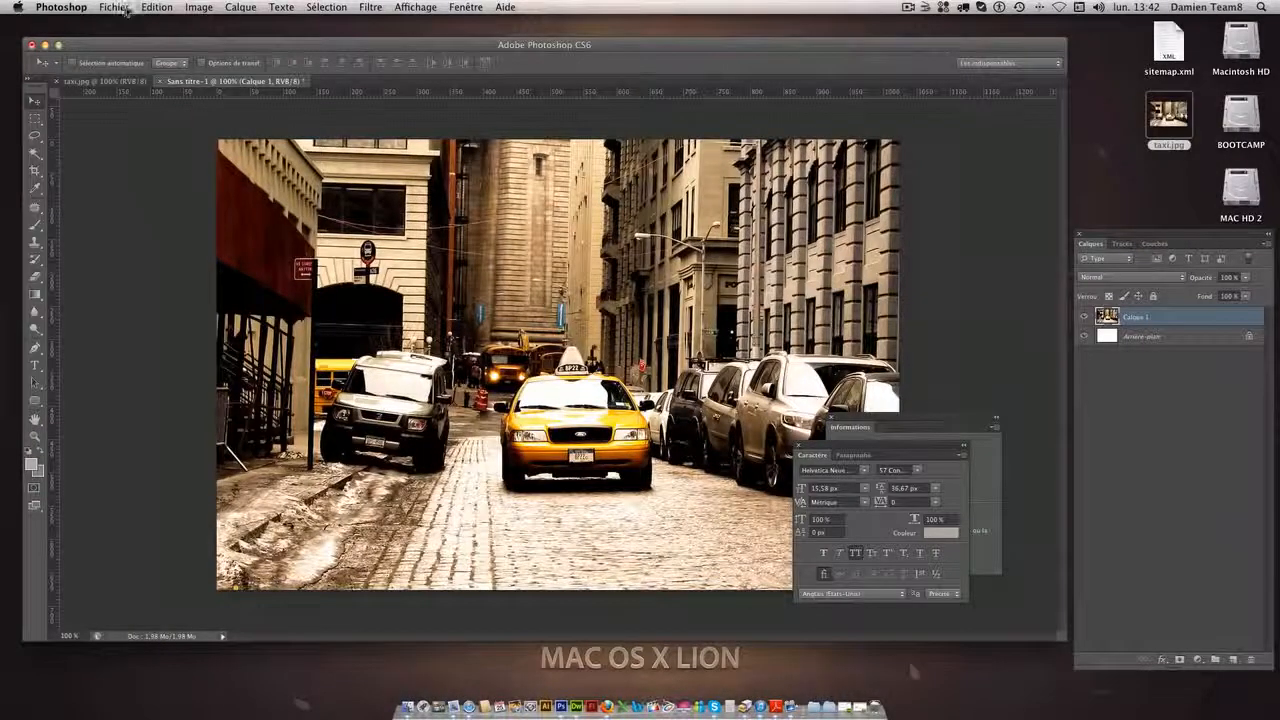
{"action": "left_click", "coordinate": [126, 10]}
{"action": "mouse_move", "coordinate": [231, 28]}
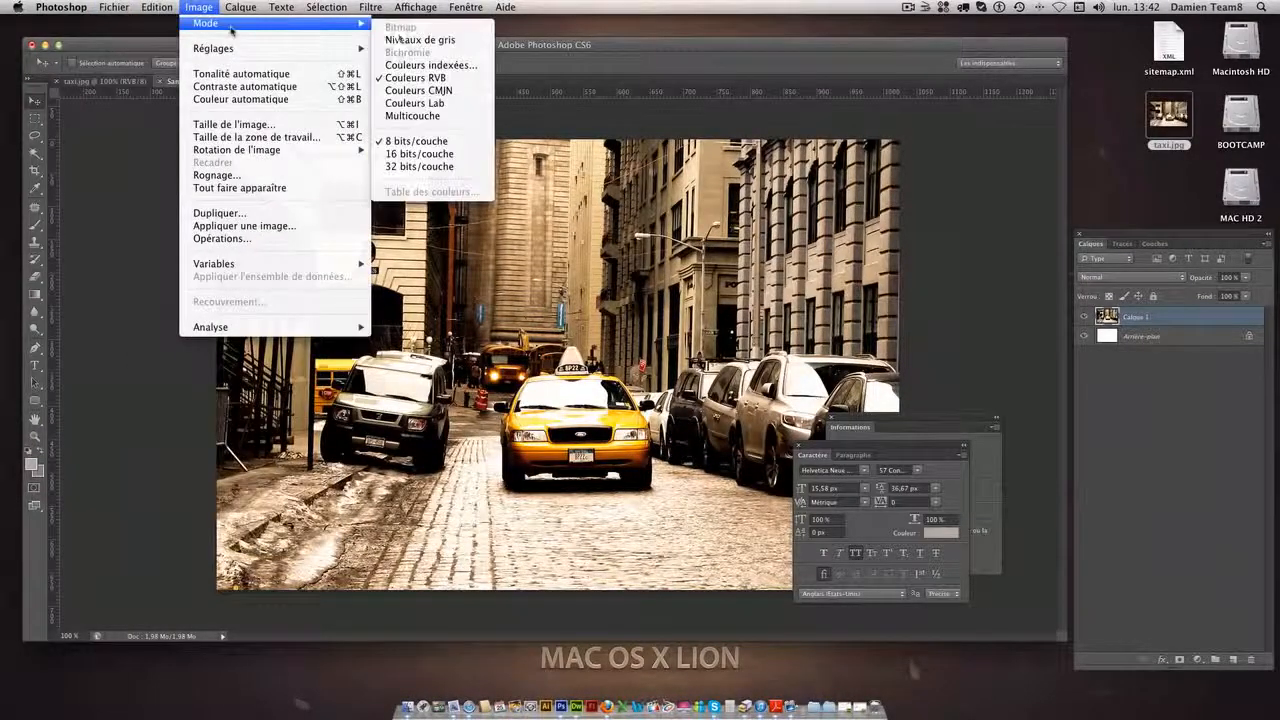
{"action": "left_click", "coordinate": [470, 41]}
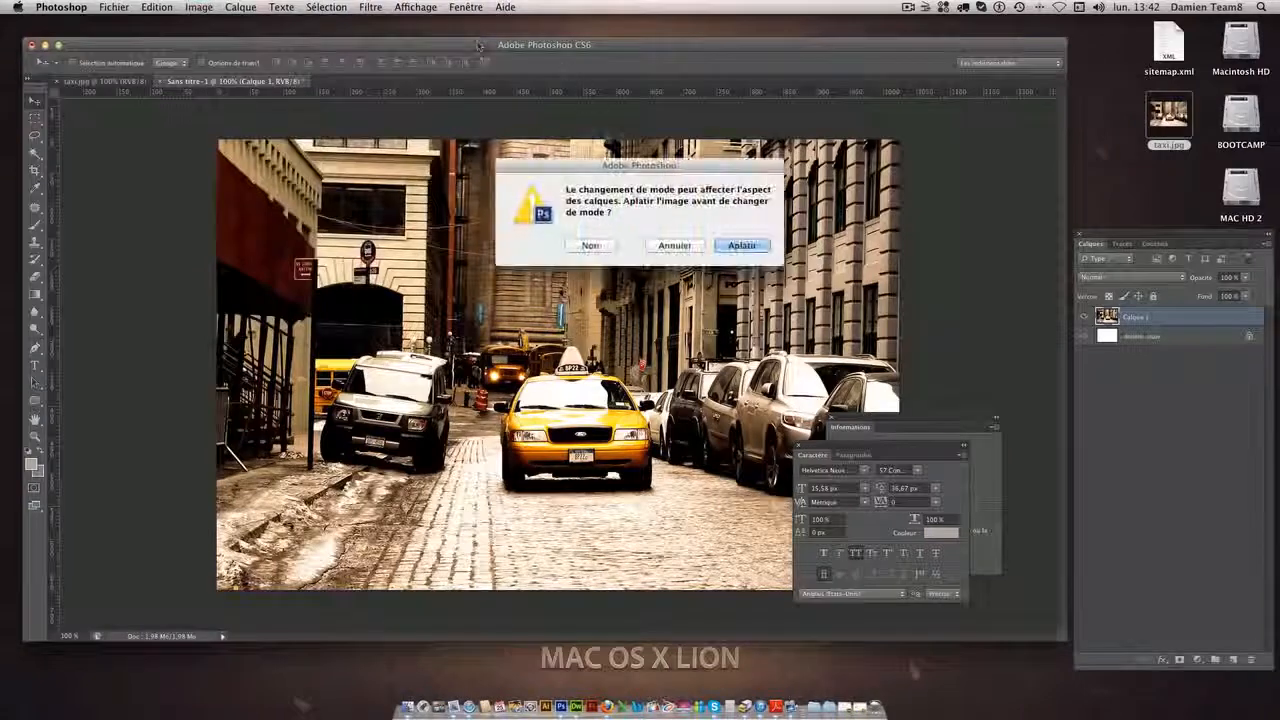
{"action": "left_click", "coordinate": [741, 245]}
{"action": "left_click", "coordinate": [730, 275]}
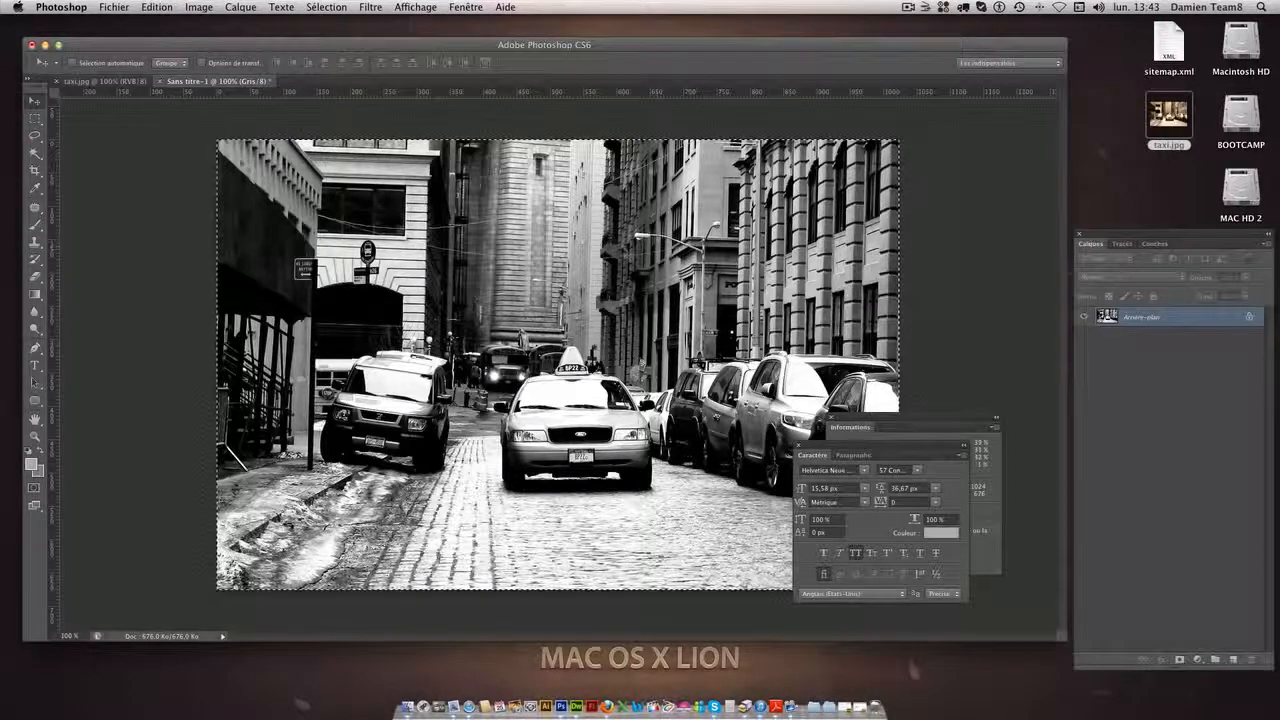
Paste the copied greyscale image into taxi.jpg as a layer above the colour background and toggle its visibility to compare
{"action": "left_click", "coordinate": [105, 81]}
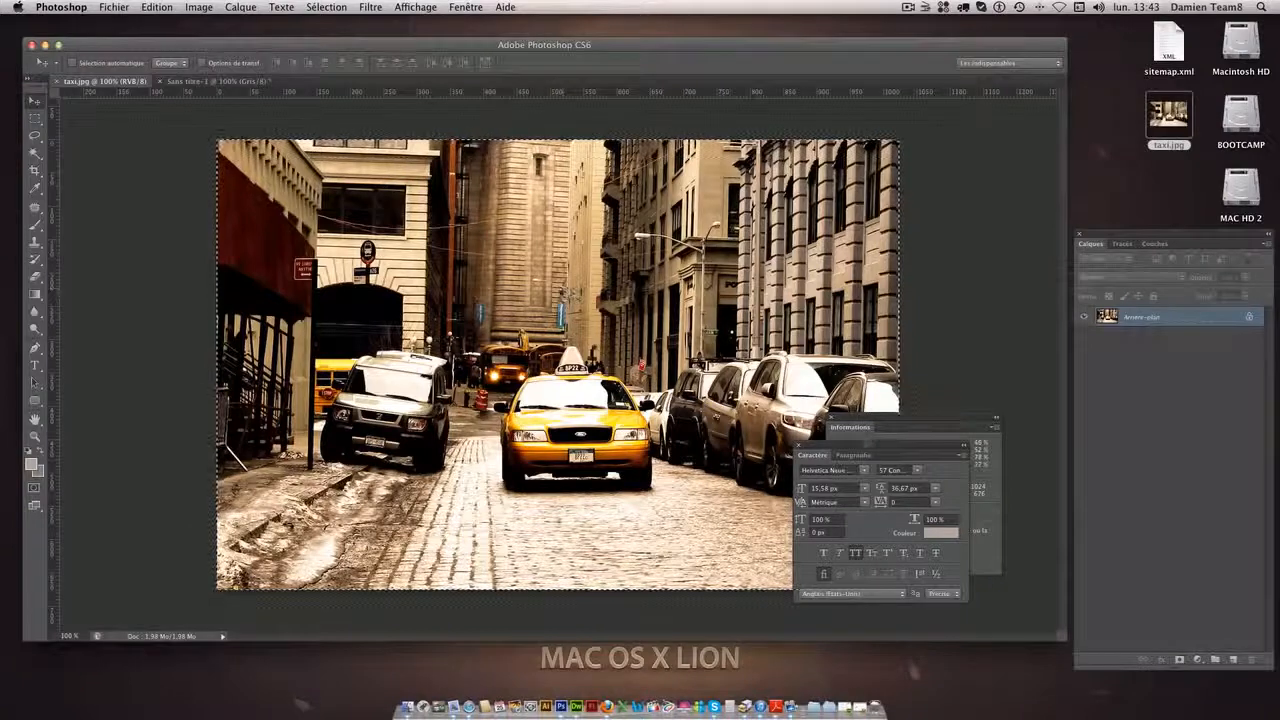
{"action": "left_click_drag", "start_coordinate": [860, 446], "coordinate": [1064, 538]}
{"action": "left_click_drag", "start_coordinate": [903, 419], "coordinate": [997, 404]}
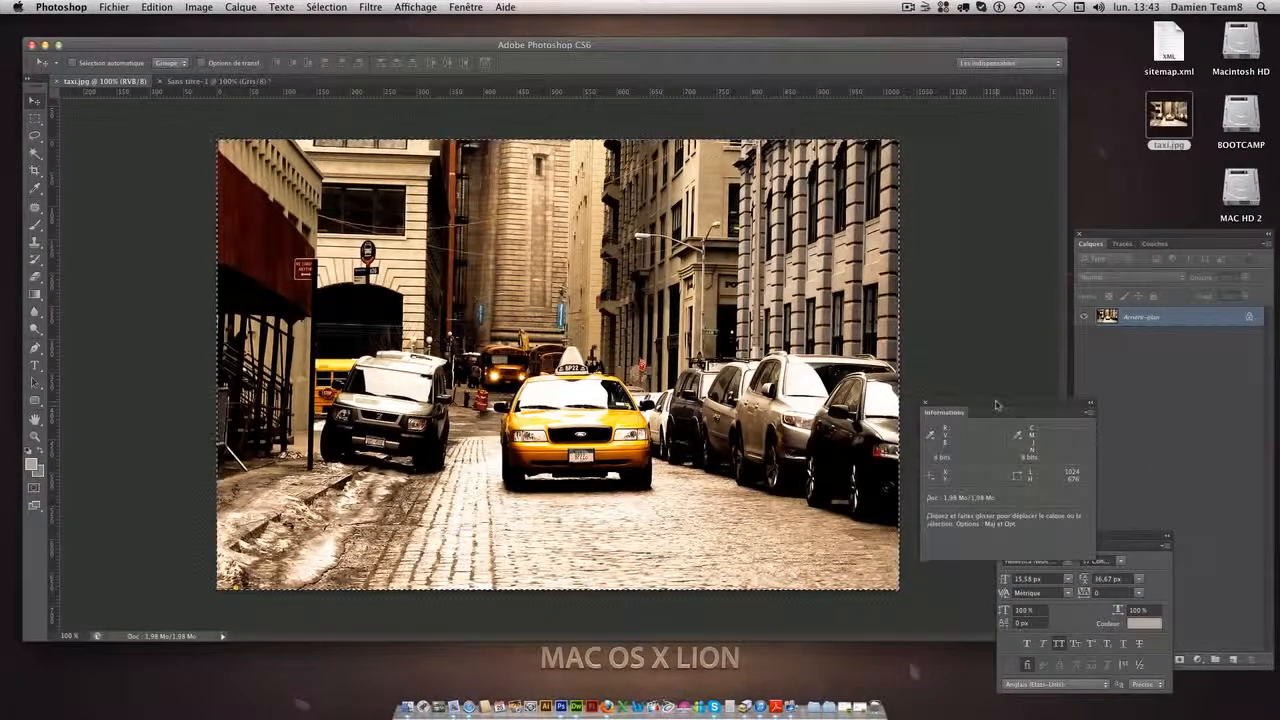
{"action": "key", "text": "super+v"}
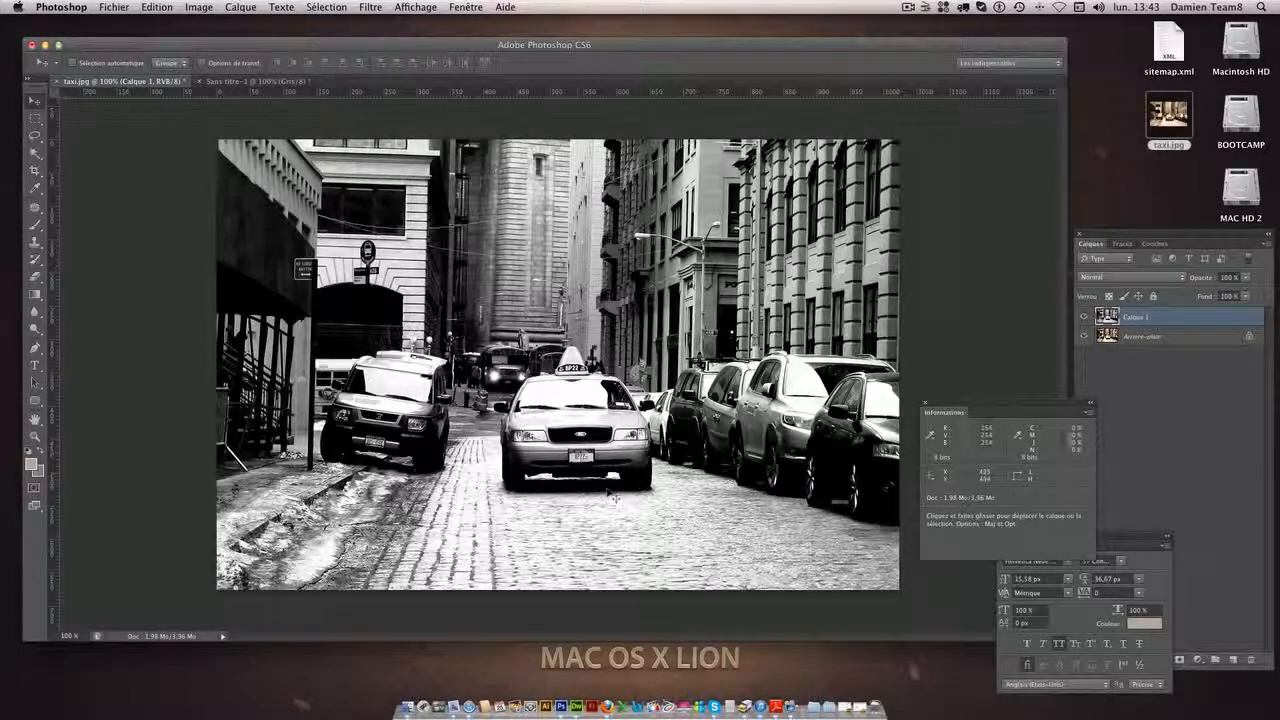
{"action": "left_click", "coordinate": [1086, 317]}
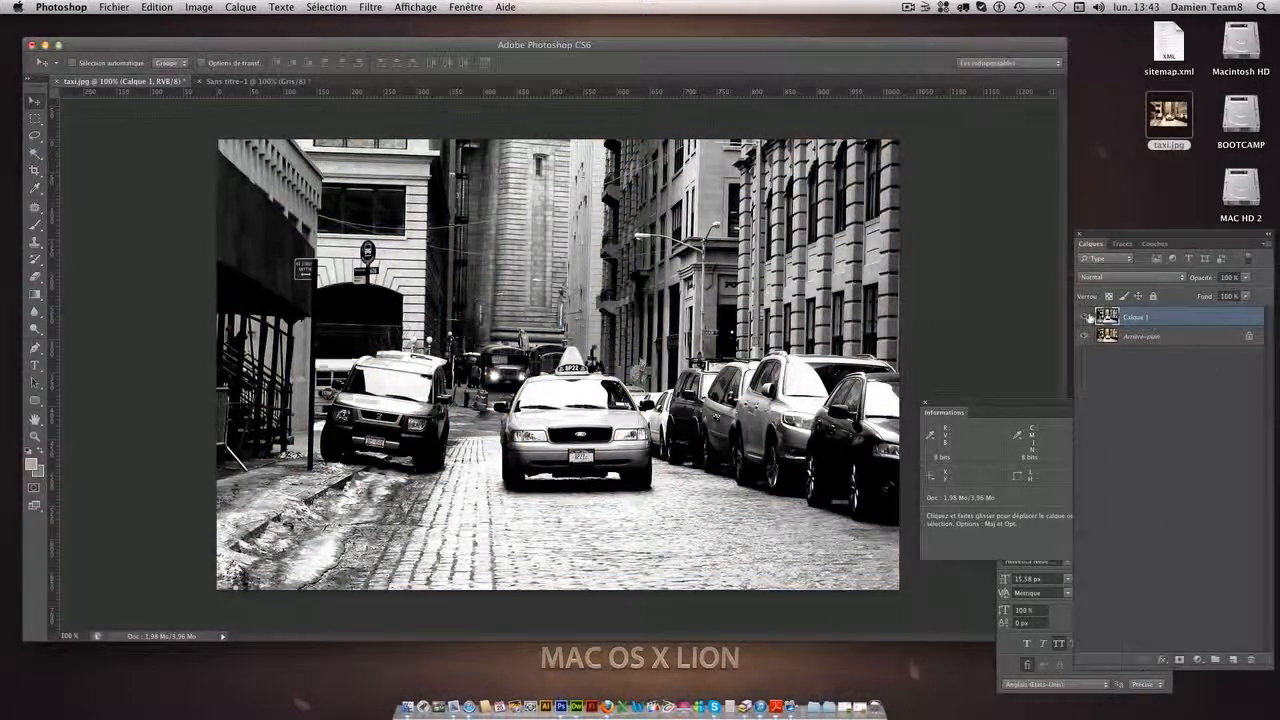
{"action": "left_click", "coordinate": [1086, 317]}
Add a layer mask to the greyscale layer and make the mask, not the image, the active target
{"action": "left_click_drag", "start_coordinate": [1130, 235], "coordinate": [1124, 227]}
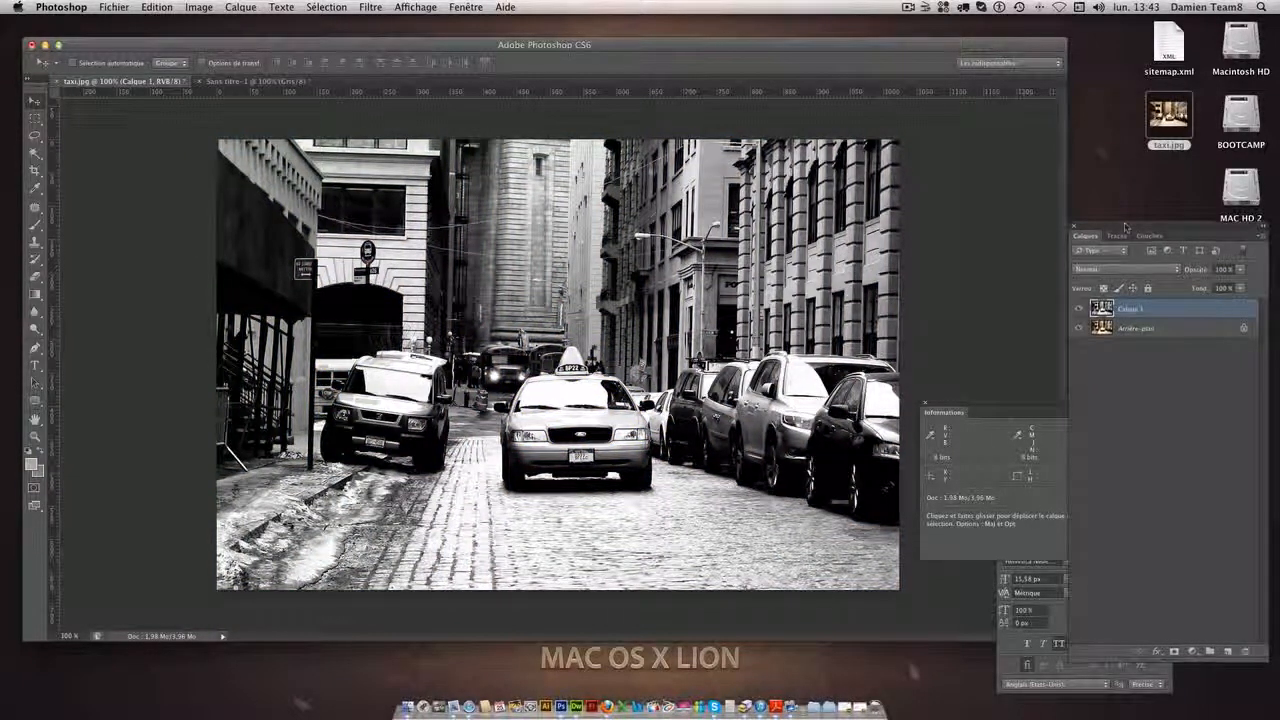
{"action": "left_click", "coordinate": [1174, 652]}
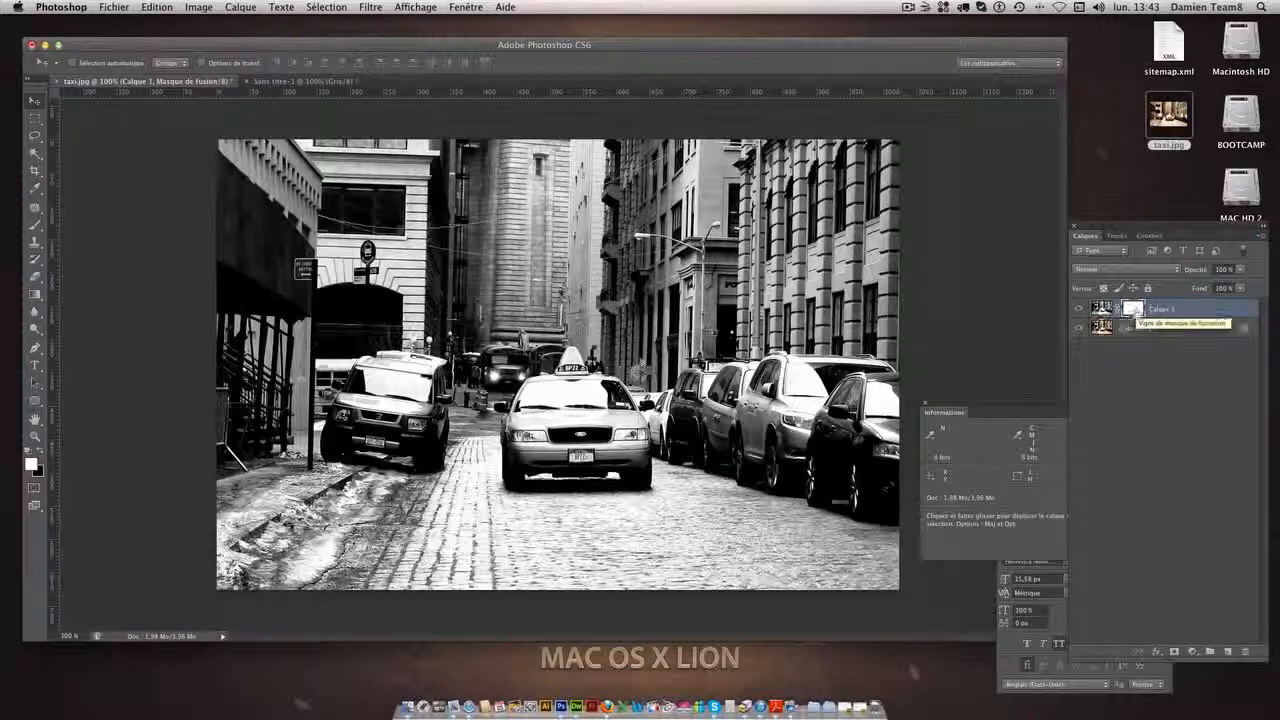
{"action": "left_click", "coordinate": [1102, 309]}
{"action": "left_click", "coordinate": [1126, 310]}
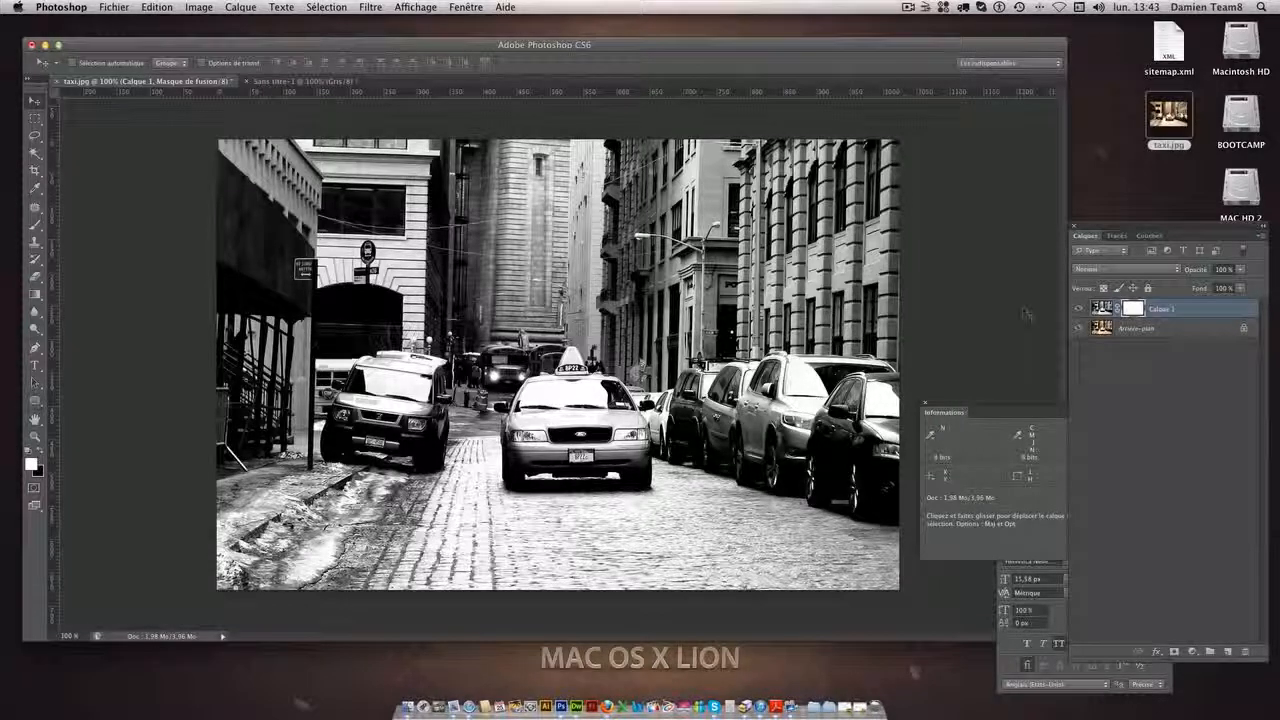
{"action": "left_click", "coordinate": [1103, 309]}
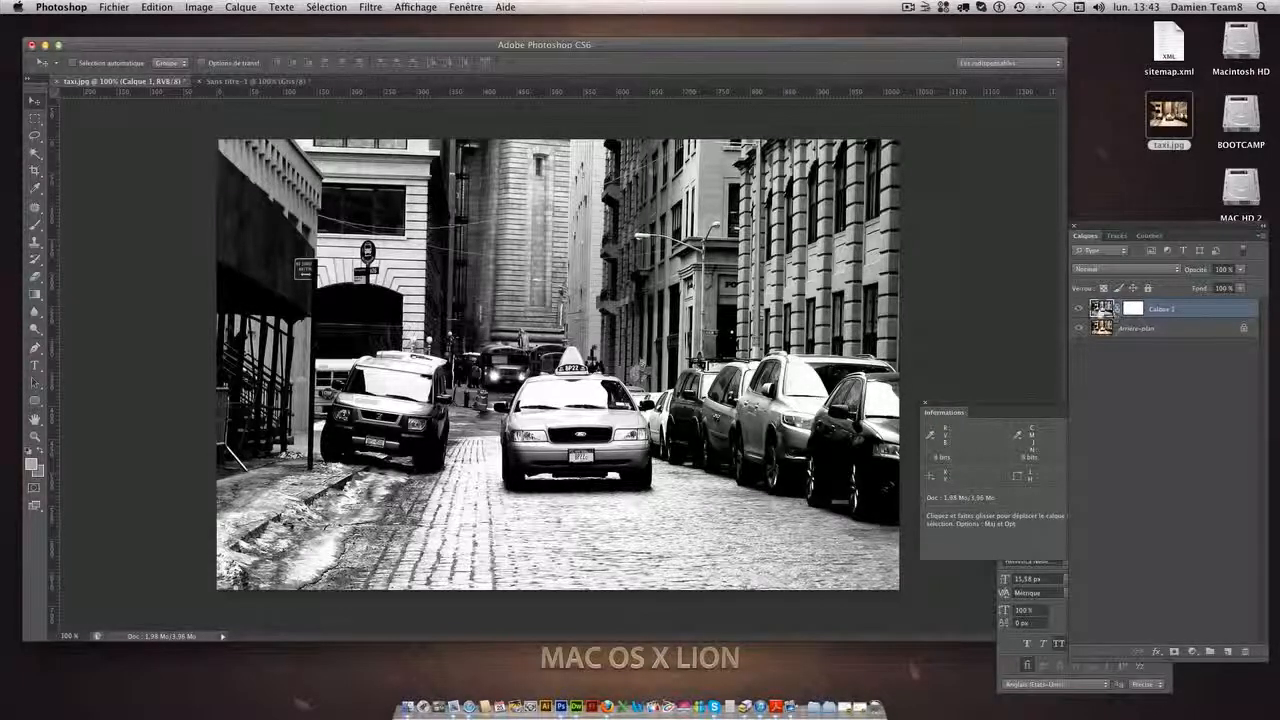
{"action": "left_click", "coordinate": [1127, 310]}
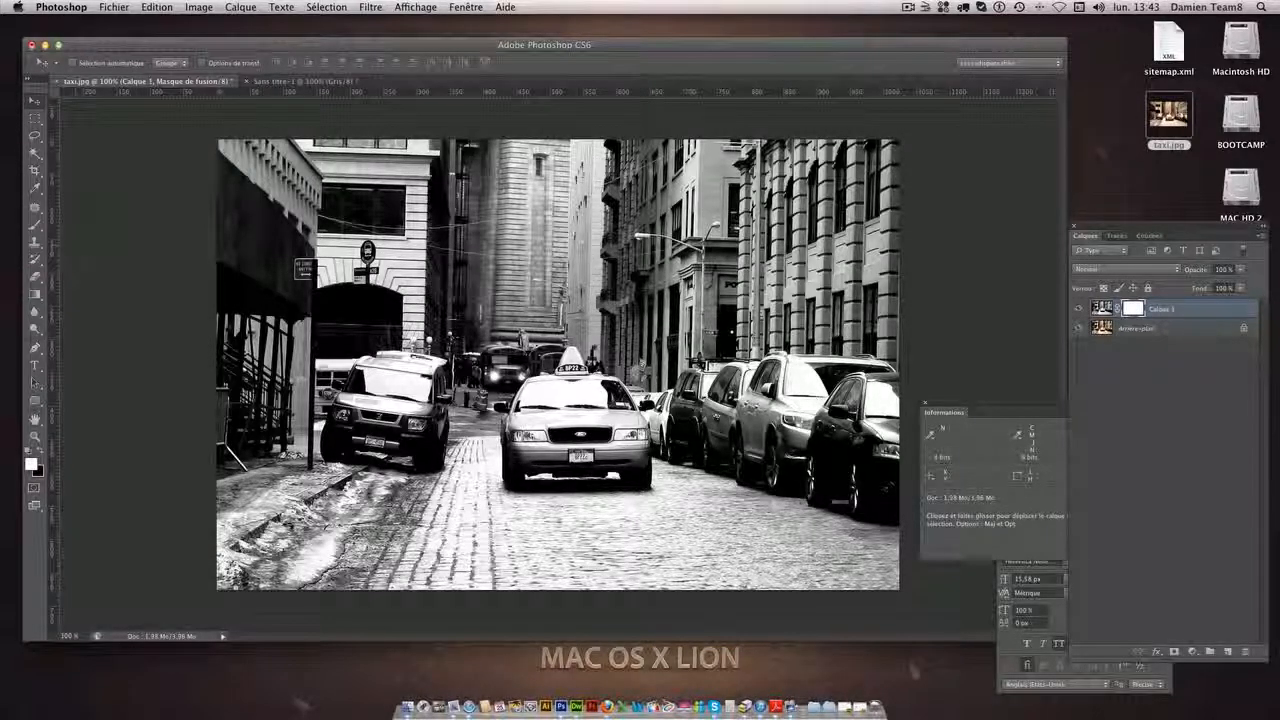
Set the foreground colour to black (000000) and activate the Brush tool for the layer mask
{"action": "left_click", "coordinate": [32, 464]}
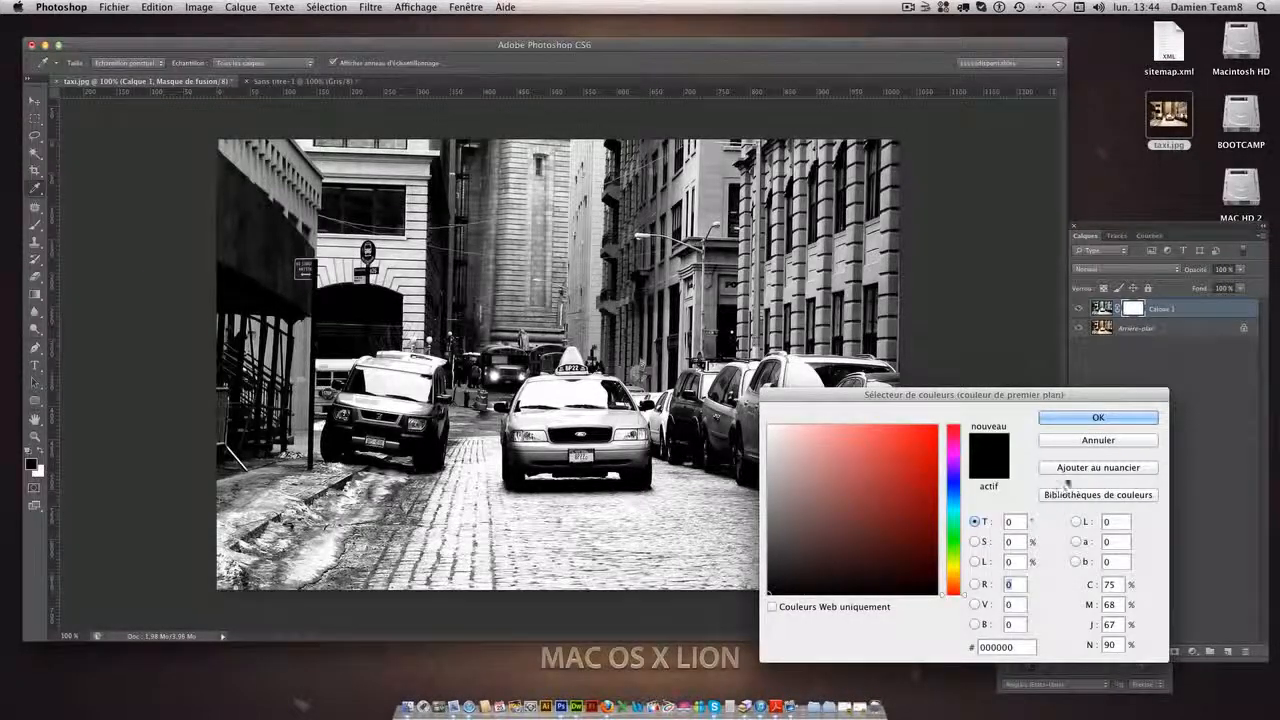
{"action": "left_click", "coordinate": [1083, 424]}
{"action": "key", "text": "v"}
{"action": "key", "text": "b"}
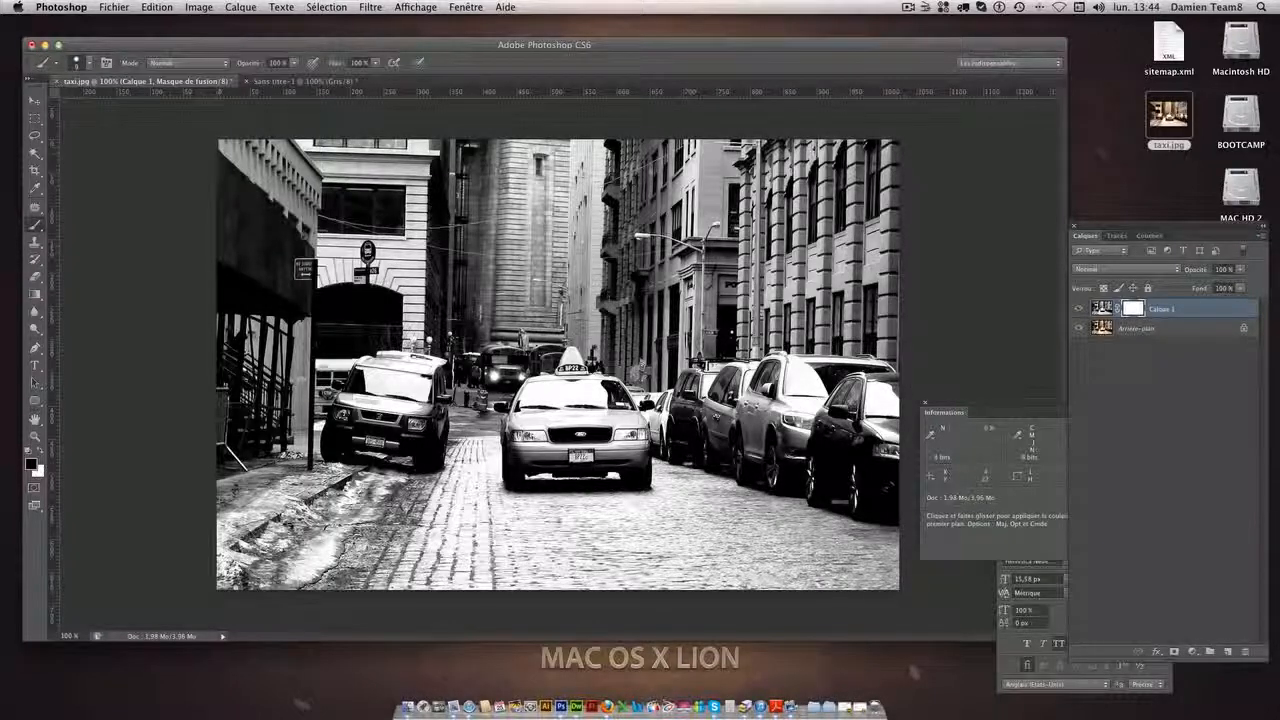
Paint black on the mask with a 10 px brush over parts of the taxi's bonnet, roof and windscreen frame to reveal their colour
{"action": "key", "text": "super+plus"}
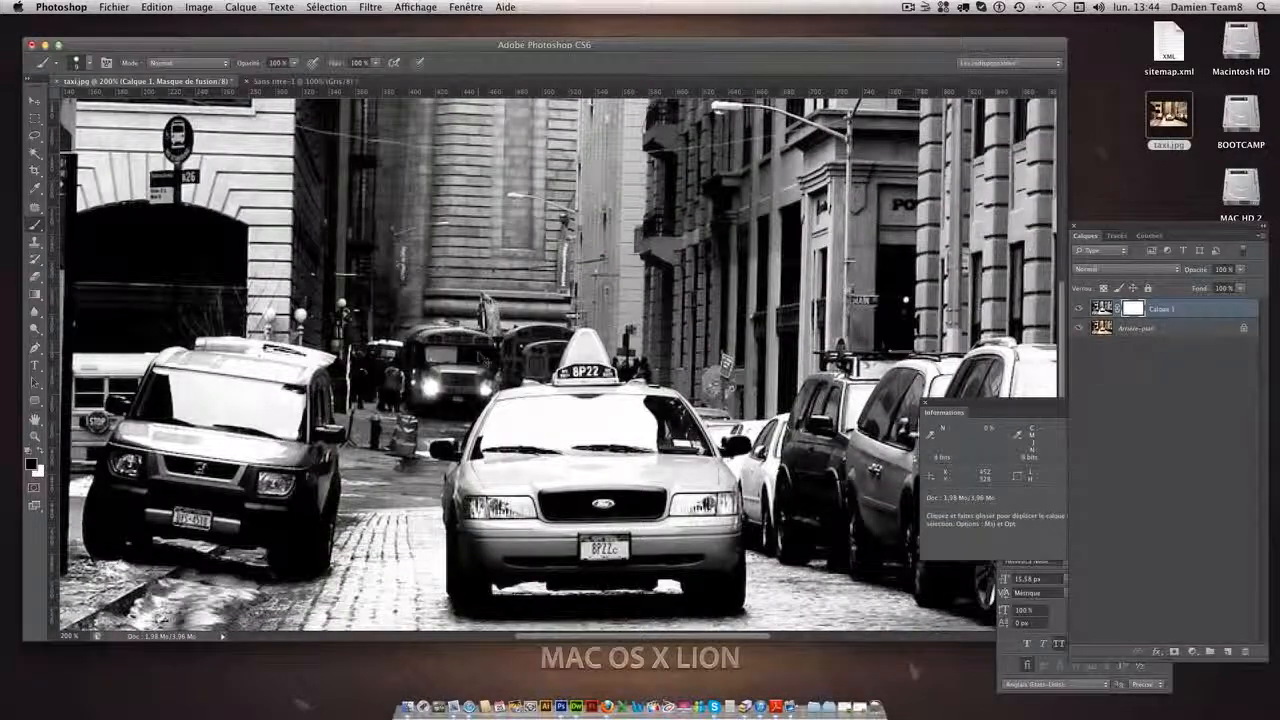
{"action": "key", "text": "super+plus"}
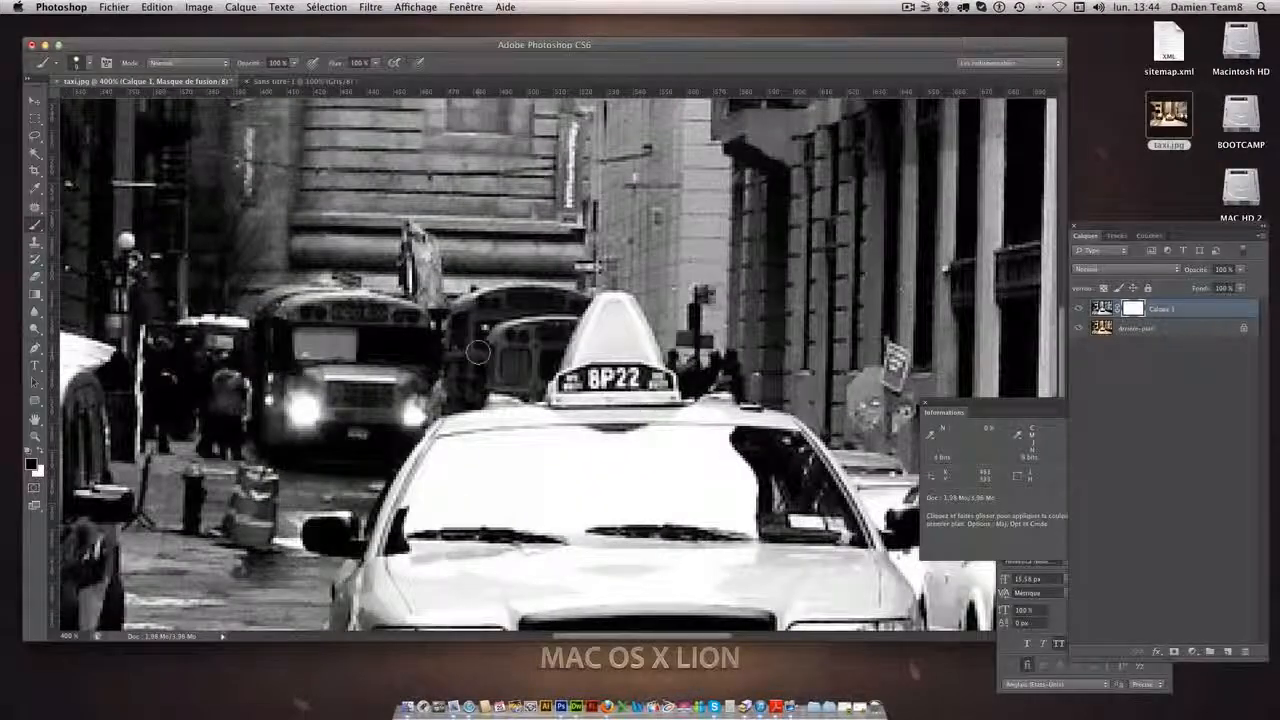
{"action": "left_click_drag", "start_coordinate": [478, 352], "coordinate": [449, 109]}
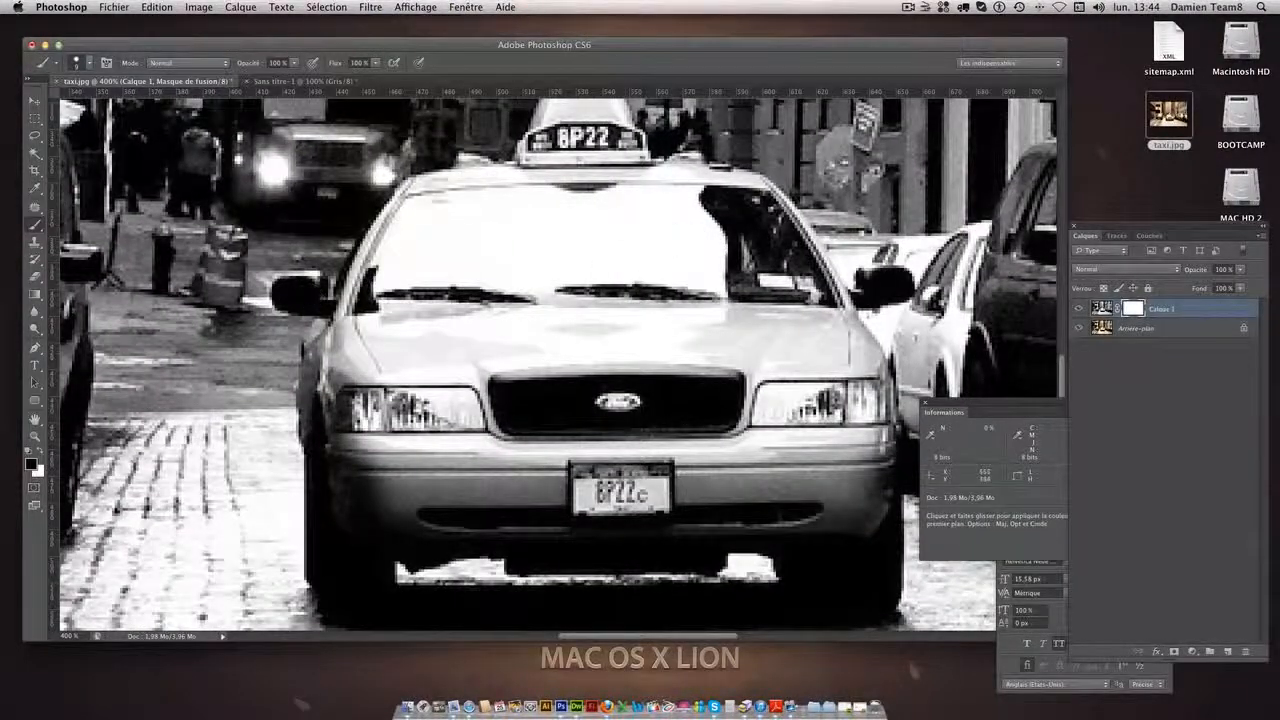
{"action": "left_click_drag", "start_coordinate": [591, 301], "coordinate": [502, 181]}
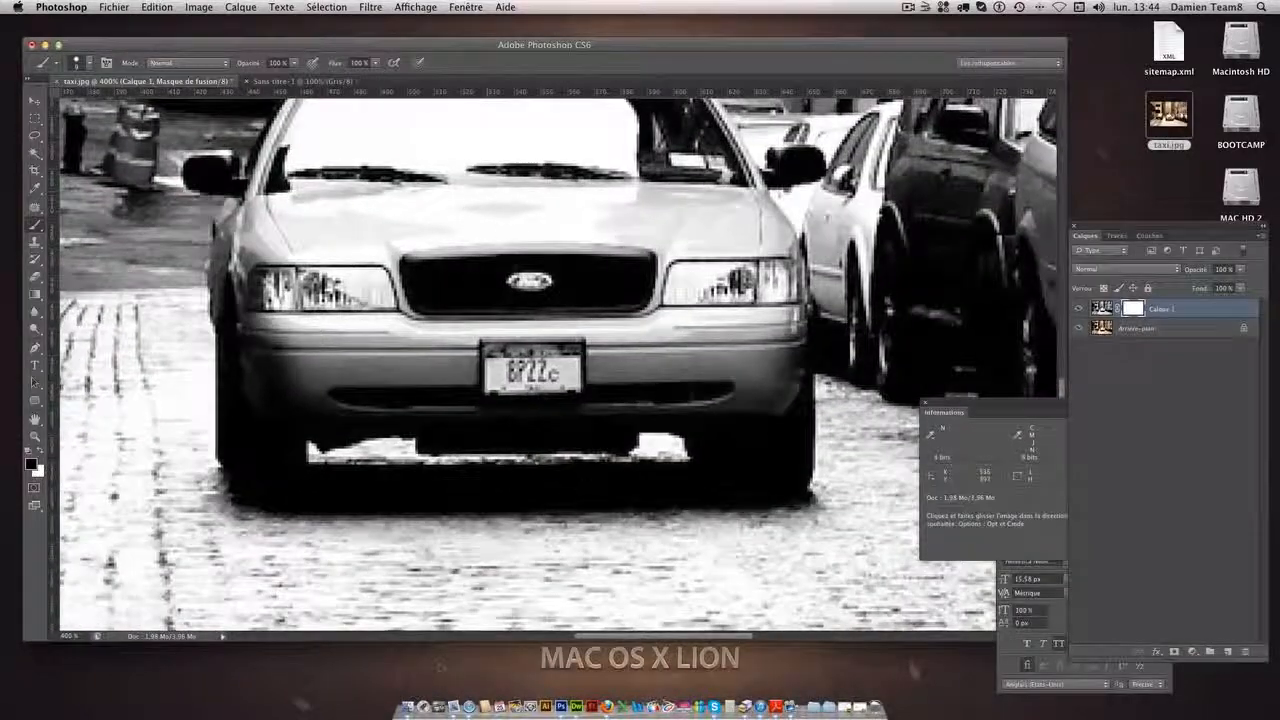
{"action": "left_click_drag", "start_coordinate": [637, 636], "coordinate": [600, 638]}
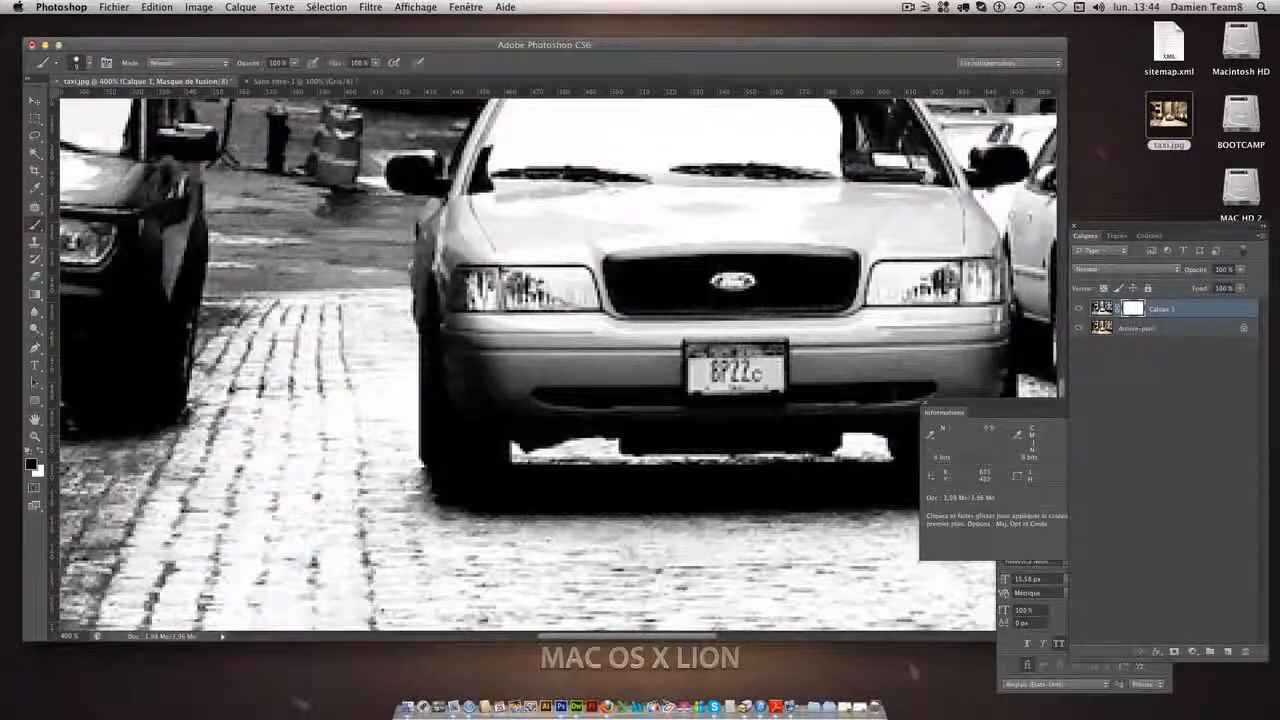
{"action": "mouse_move", "coordinate": [386, 295]}
{"action": "left_mouse_down"}
{"action": "mouse_move", "coordinate": [503, 315]}
{"action": "mouse_move", "coordinate": [498, 357]}
{"action": "mouse_move", "coordinate": [267, 379]}
{"action": "left_mouse_up"}
{"action": "mouse_move", "coordinate": [613, 271]}
{"action": "left_mouse_down"}
{"action": "mouse_move", "coordinate": [778, 349]}
{"action": "mouse_move", "coordinate": [448, 435]}
{"action": "mouse_move", "coordinate": [682, 250]}
{"action": "mouse_move", "coordinate": [630, 338]}
{"action": "mouse_move", "coordinate": [629, 320]}
{"action": "mouse_move", "coordinate": [559, 273]}
{"action": "mouse_move", "coordinate": [488, 261]}
{"action": "mouse_move", "coordinate": [522, 267]}
{"action": "left_mouse_up"}
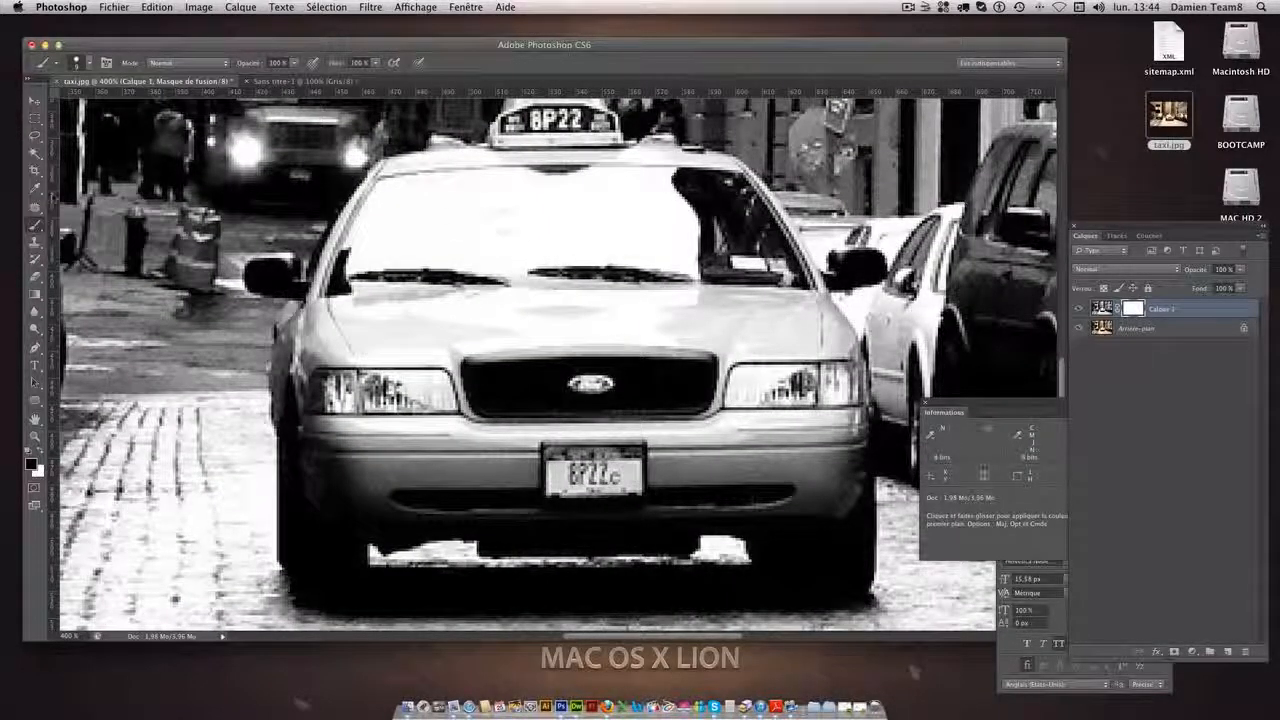
{"action": "left_click", "coordinate": [79, 62]}
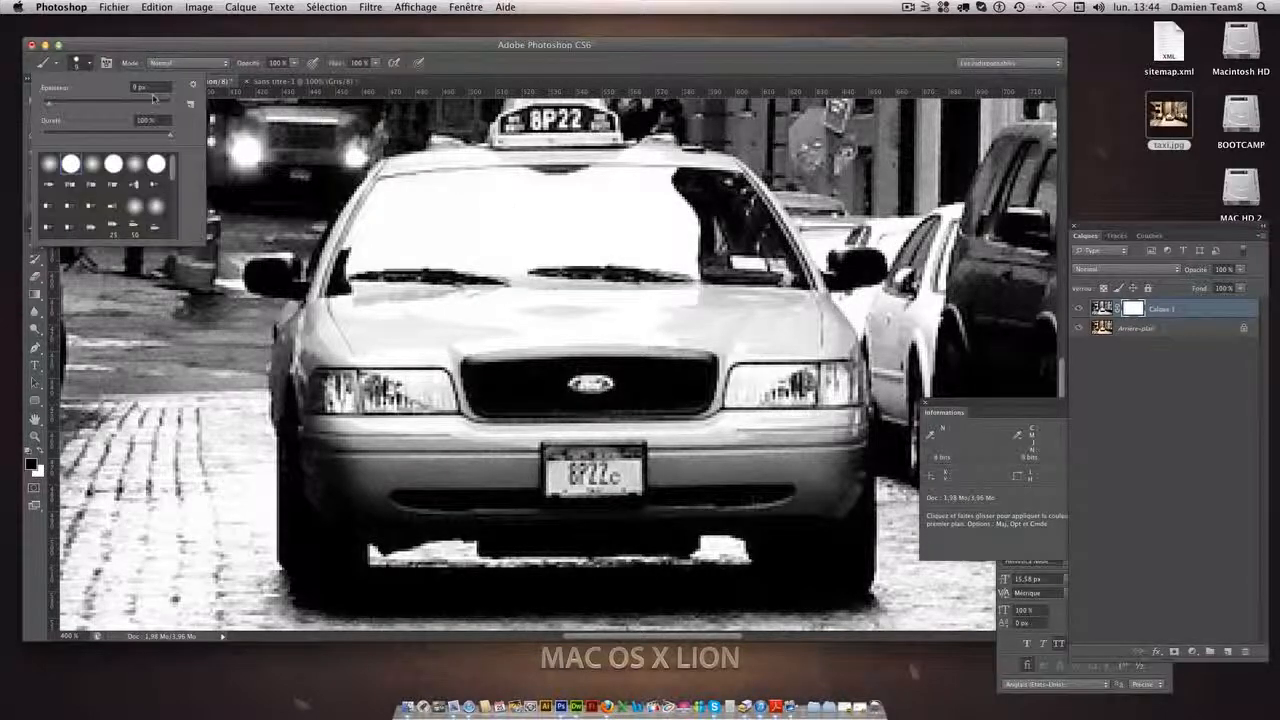
{"action": "type", "text": "10"}
{"action": "key", "text": "Return"}
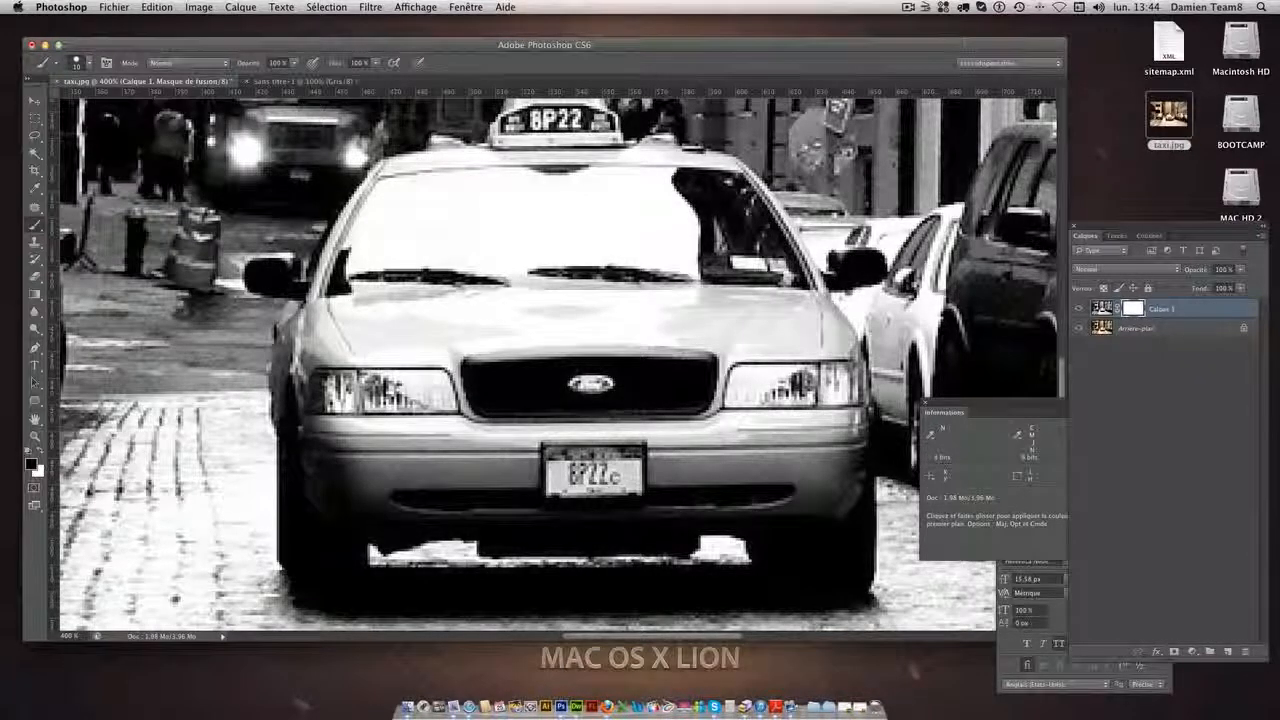
{"action": "left_click_drag", "start_coordinate": [371, 325], "coordinate": [556, 327]}
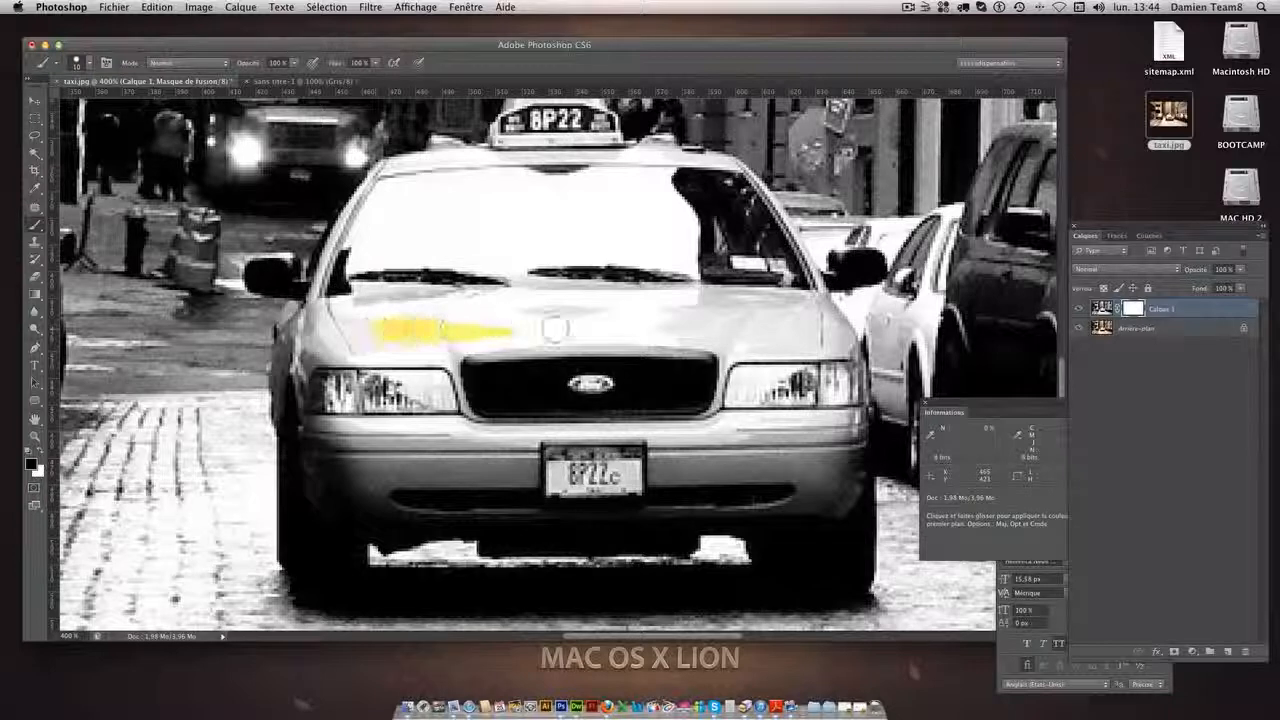
{"action": "mouse_move", "coordinate": [660, 327]}
{"action": "left_mouse_down"}
{"action": "mouse_move", "coordinate": [720, 320]}
{"action": "mouse_move", "coordinate": [682, 304]}
{"action": "left_mouse_up"}
{"action": "left_click_drag", "start_coordinate": [616, 311], "coordinate": [524, 312]}
{"action": "left_click_drag", "start_coordinate": [445, 294], "coordinate": [403, 294]}
{"action": "mouse_move", "coordinate": [513, 160]}
{"action": "left_mouse_down"}
{"action": "mouse_move", "coordinate": [608, 159]}
{"action": "mouse_move", "coordinate": [420, 167]}
{"action": "mouse_move", "coordinate": [639, 167]}
{"action": "mouse_move", "coordinate": [395, 172]}
{"action": "mouse_move", "coordinate": [305, 312]}
{"action": "mouse_move", "coordinate": [449, 313]}
{"action": "mouse_move", "coordinate": [476, 291]}
{"action": "left_mouse_up"}
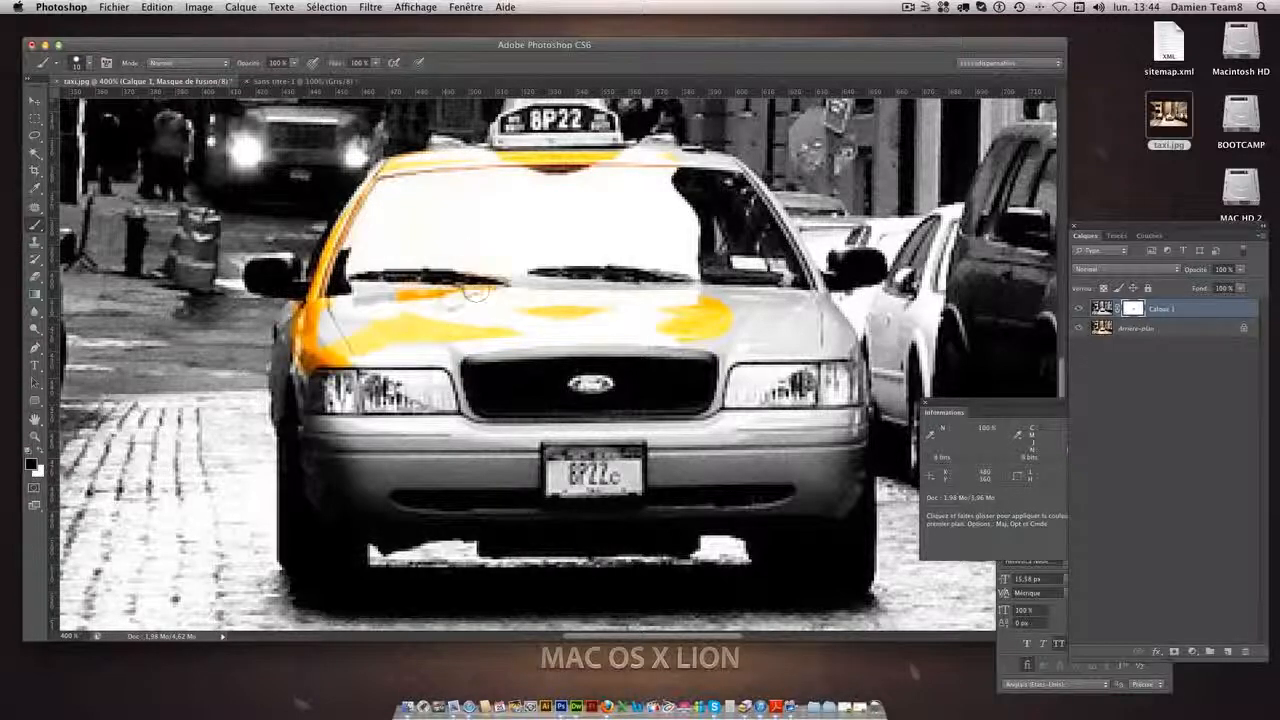
Enlarge the brush and paint the rest of the taxi's front bodywork on the mask to bring back its yellow colour
{"action": "left_click", "coordinate": [88, 62]}
{"action": "mouse_move", "coordinate": [60, 105]}
{"action": "left_mouse_down"}
{"action": "mouse_move", "coordinate": [90, 105]}
{"action": "mouse_move", "coordinate": [79, 105]}
{"action": "left_mouse_up"}
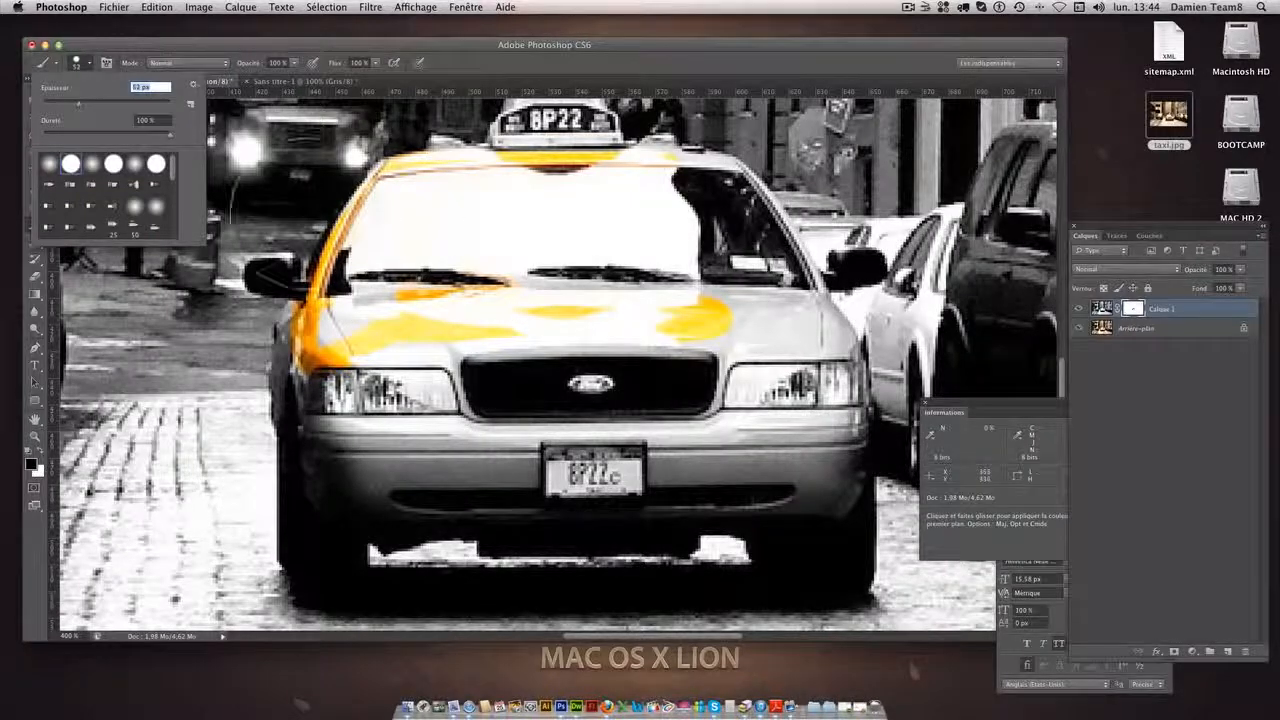
{"action": "mouse_move", "coordinate": [514, 338]}
{"action": "left_mouse_down"}
{"action": "mouse_move", "coordinate": [536, 395]}
{"action": "mouse_move", "coordinate": [561, 395]}
{"action": "mouse_move", "coordinate": [326, 365]}
{"action": "mouse_move", "coordinate": [399, 447]}
{"action": "mouse_move", "coordinate": [651, 468]}
{"action": "mouse_move", "coordinate": [801, 440]}
{"action": "mouse_move", "coordinate": [801, 410]}
{"action": "mouse_move", "coordinate": [690, 225]}
{"action": "left_mouse_up"}
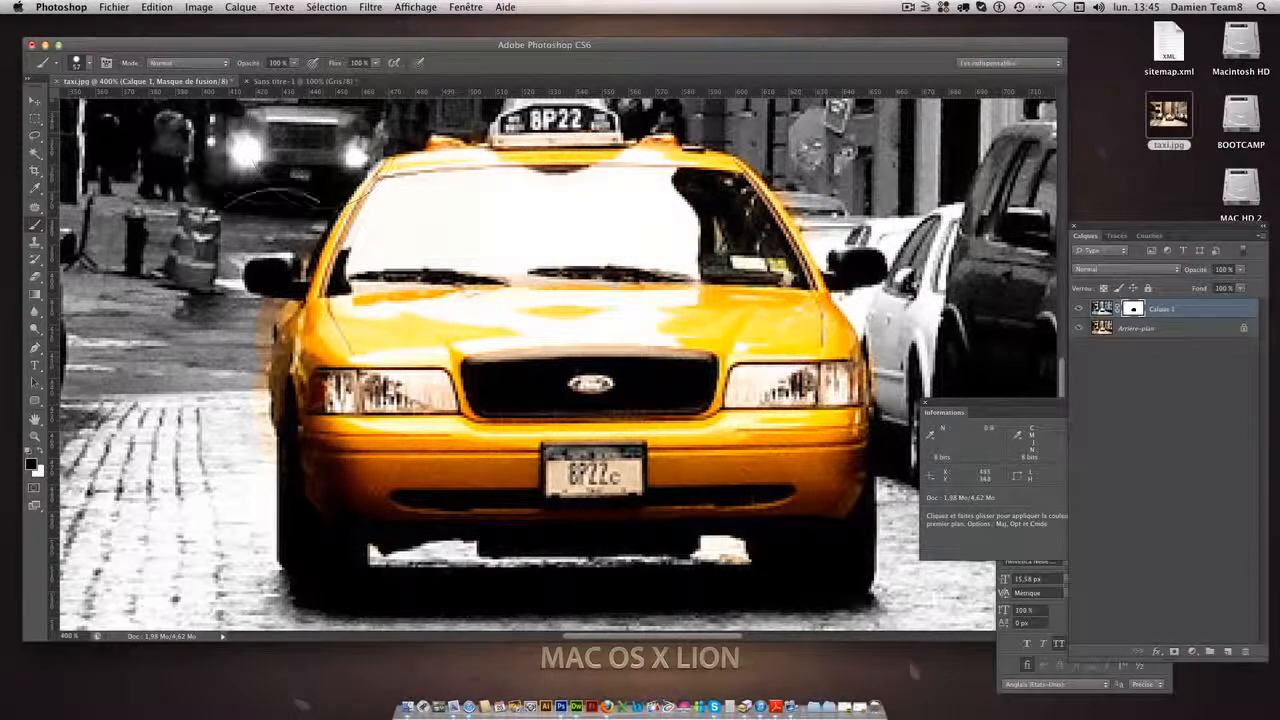
Paint white on the mask with a 10 px brush along the taxi's left side and mirror to return the surroundings to greyscale
{"action": "left_click", "coordinate": [41, 452]}
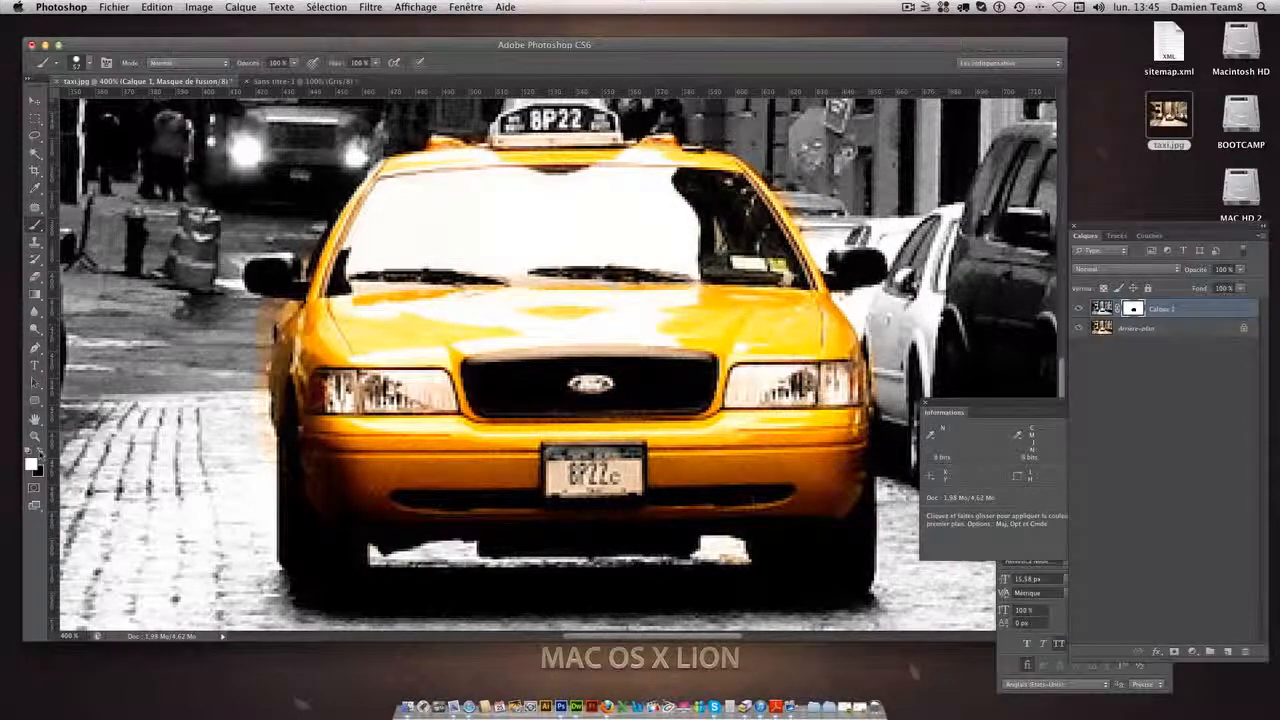
{"action": "left_click", "coordinate": [88, 64]}
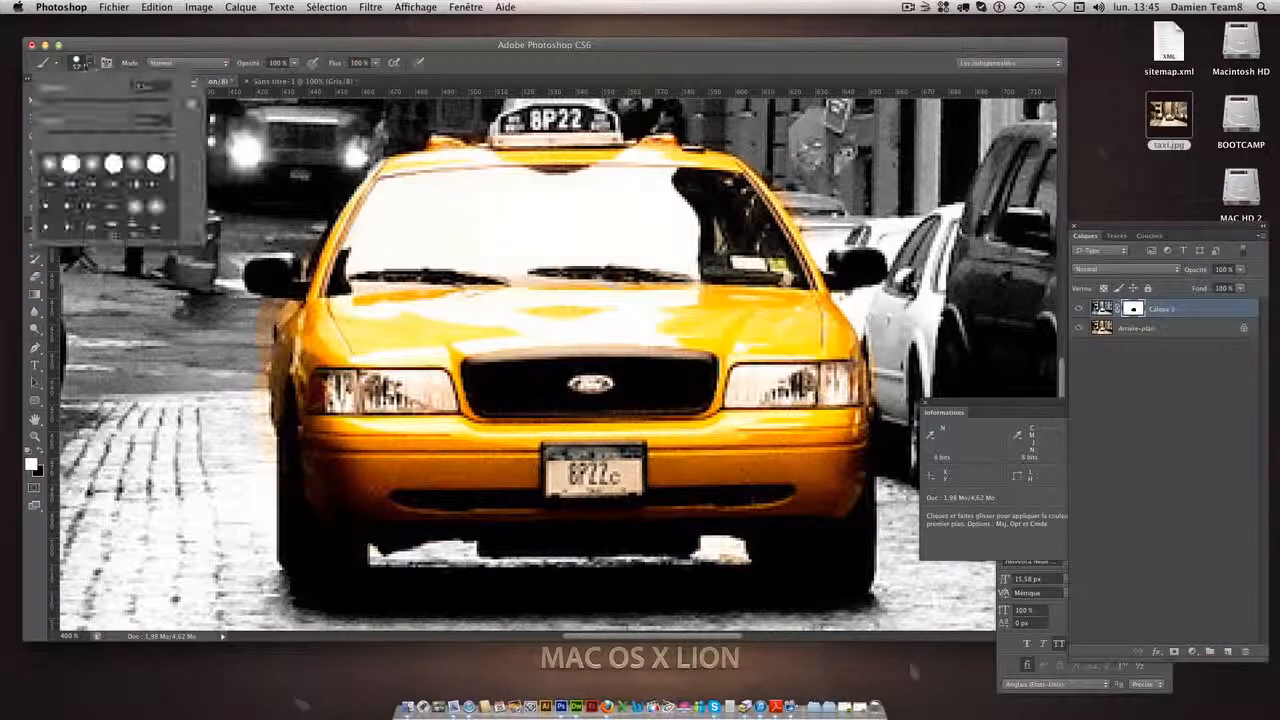
{"action": "left_click_drag", "start_coordinate": [78, 104], "coordinate": [57, 104]}
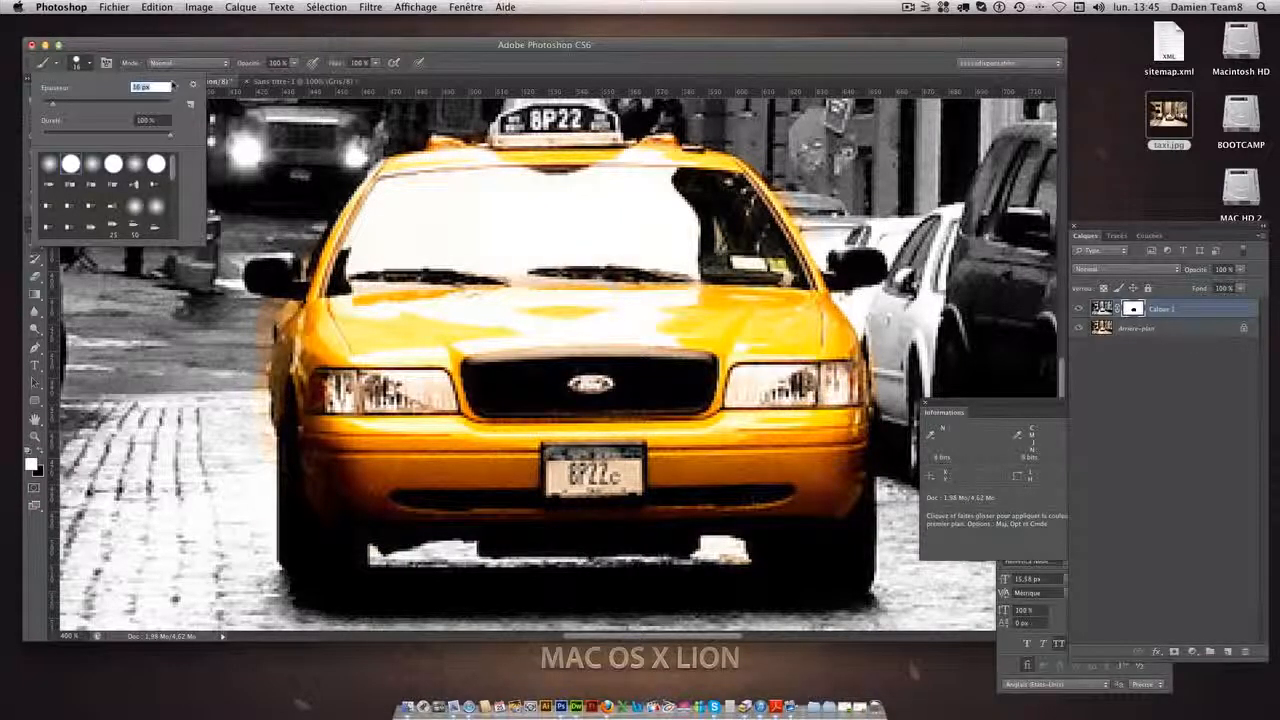
{"action": "type", "text": "10"}
{"action": "key", "text": "Return"}
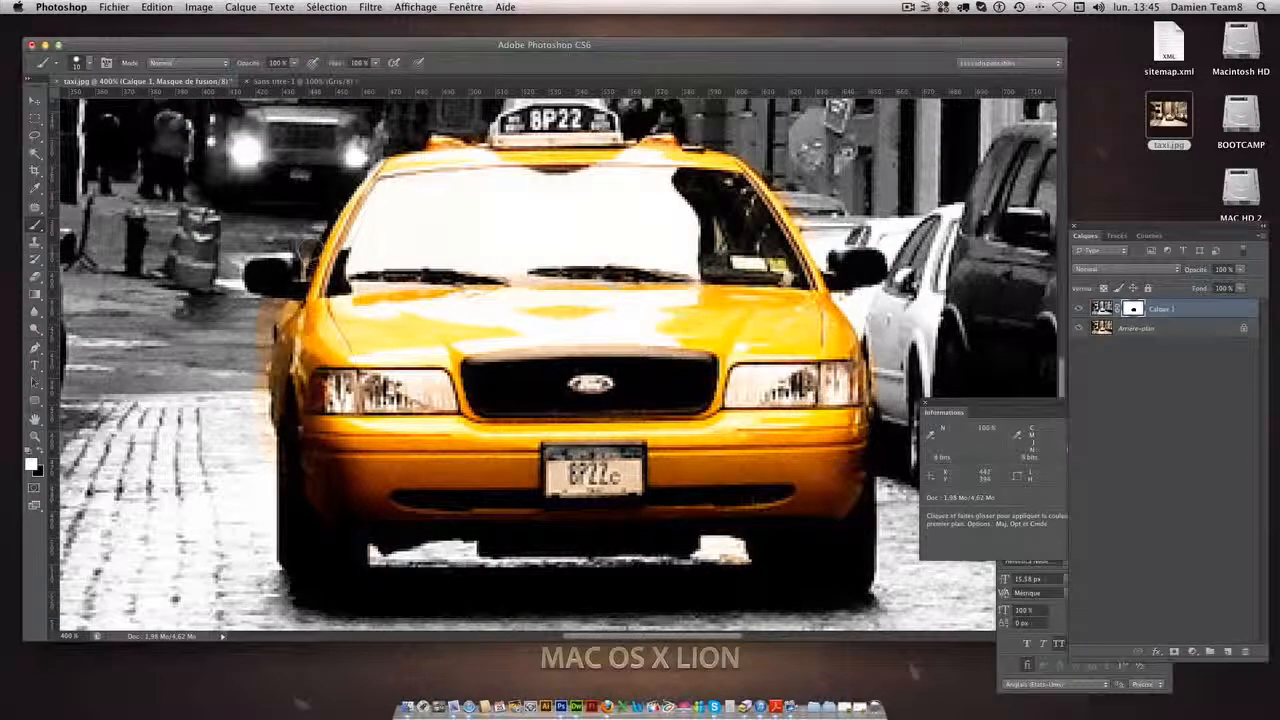
{"action": "left_click_drag", "start_coordinate": [311, 250], "coordinate": [302, 230]}
{"action": "mouse_move", "coordinate": [300, 255]}
{"action": "left_mouse_down"}
{"action": "mouse_move", "coordinate": [317, 224]}
{"action": "mouse_move", "coordinate": [288, 275]}
{"action": "mouse_move", "coordinate": [303, 250]}
{"action": "left_mouse_up"}
{"action": "mouse_move", "coordinate": [253, 320]}
{"action": "left_mouse_down"}
{"action": "mouse_move", "coordinate": [274, 301]}
{"action": "mouse_move", "coordinate": [258, 302]}
{"action": "left_mouse_up"}
{"action": "mouse_move", "coordinate": [256, 424]}
{"action": "left_mouse_down"}
{"action": "mouse_move", "coordinate": [242, 445]}
{"action": "mouse_move", "coordinate": [287, 352]}
{"action": "left_mouse_up"}
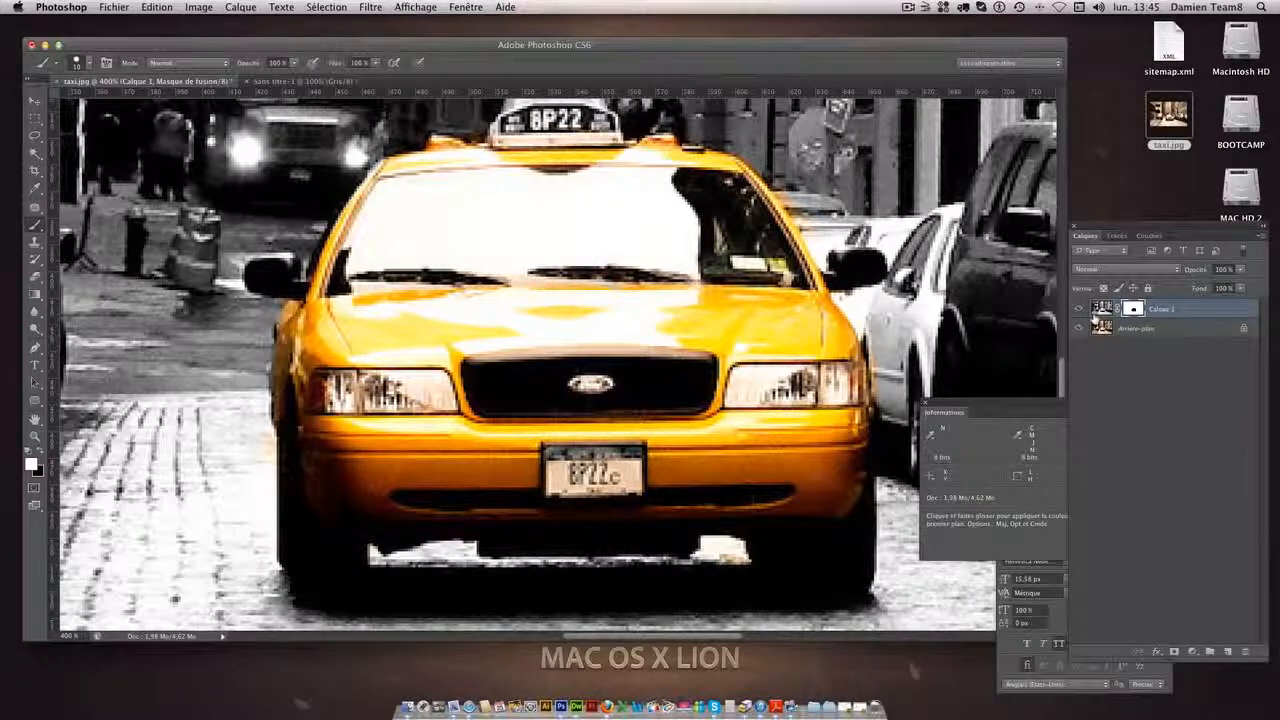
Compare with the original by hiding and reshowing the greyscale layer, and retouch the taxi's left edge in black on the mask
{"action": "left_click", "coordinate": [1079, 309]}
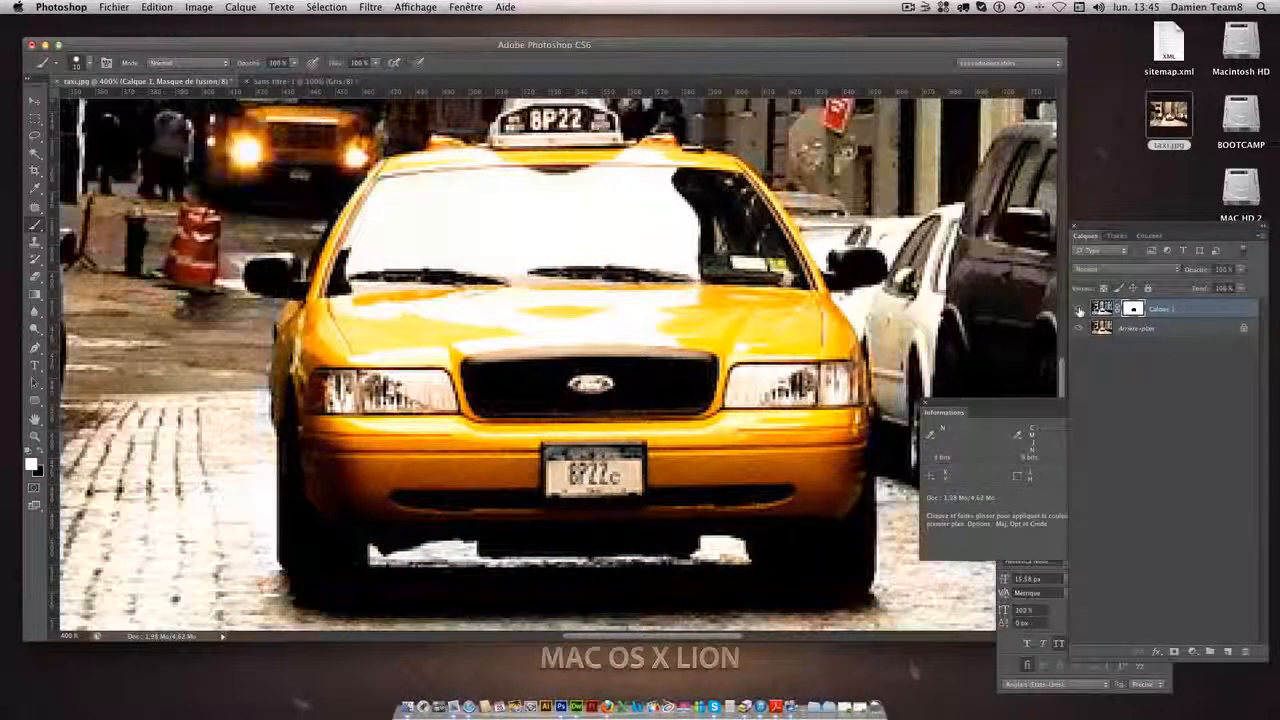
{"action": "left_click", "coordinate": [1079, 309]}
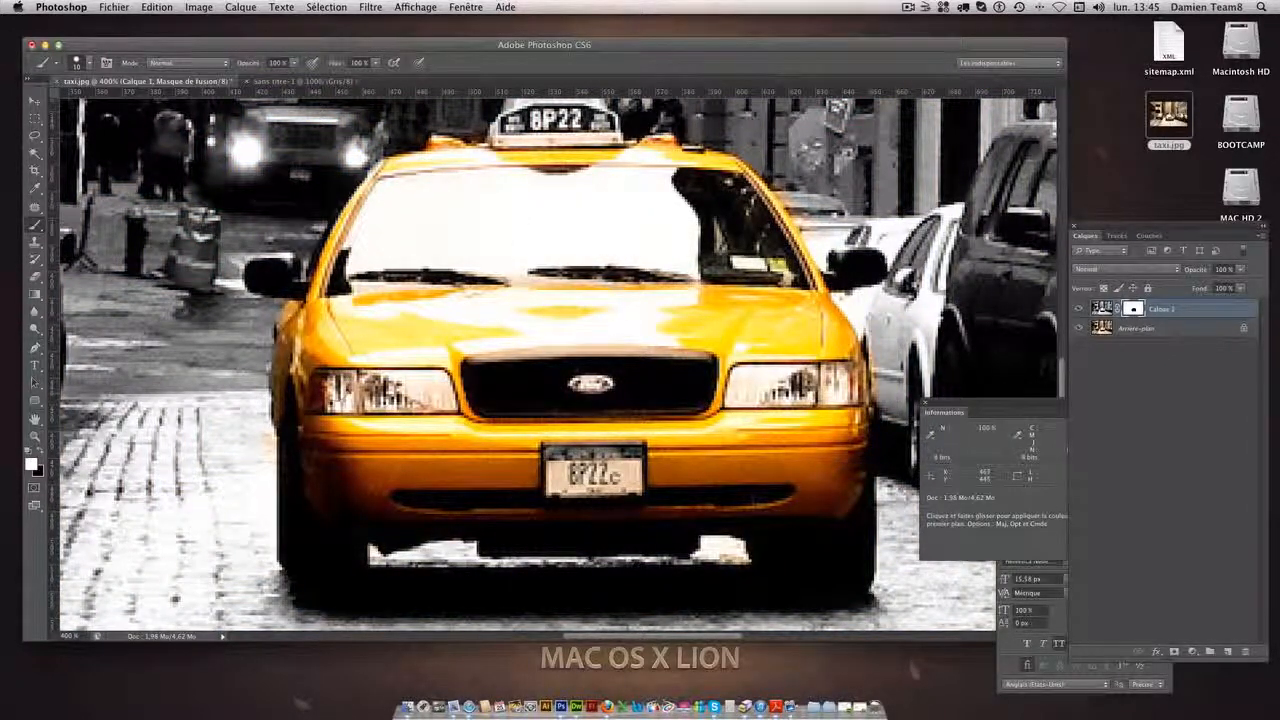
{"action": "key", "text": "x"}
{"action": "mouse_move", "coordinate": [273, 359]}
{"action": "left_mouse_down"}
{"action": "mouse_move", "coordinate": [288, 384]}
{"action": "mouse_move", "coordinate": [287, 346]}
{"action": "left_mouse_up"}
Set the brush size to 5 px, undo the last change and leave black as the foreground colour for the mask
{"action": "left_click", "coordinate": [86, 66]}
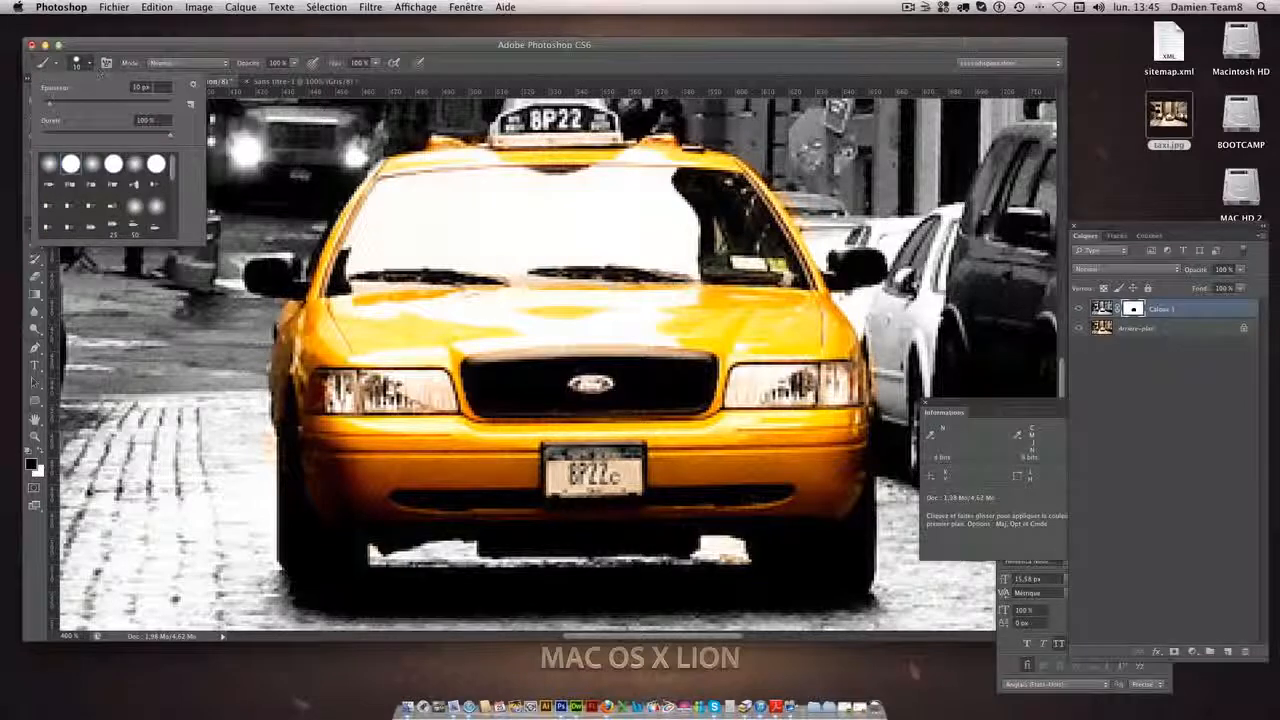
{"action": "left_click", "coordinate": [87, 89]}
{"action": "type", "text": "5"}
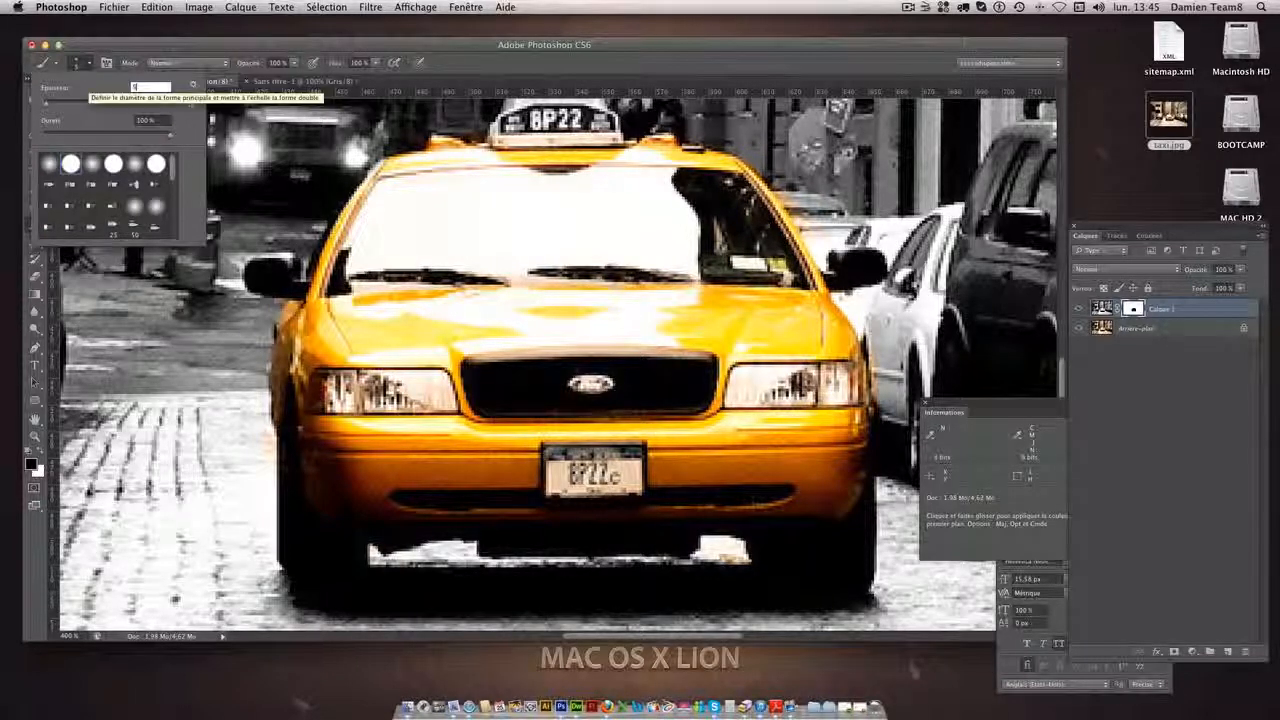
{"action": "key", "text": "Return"}
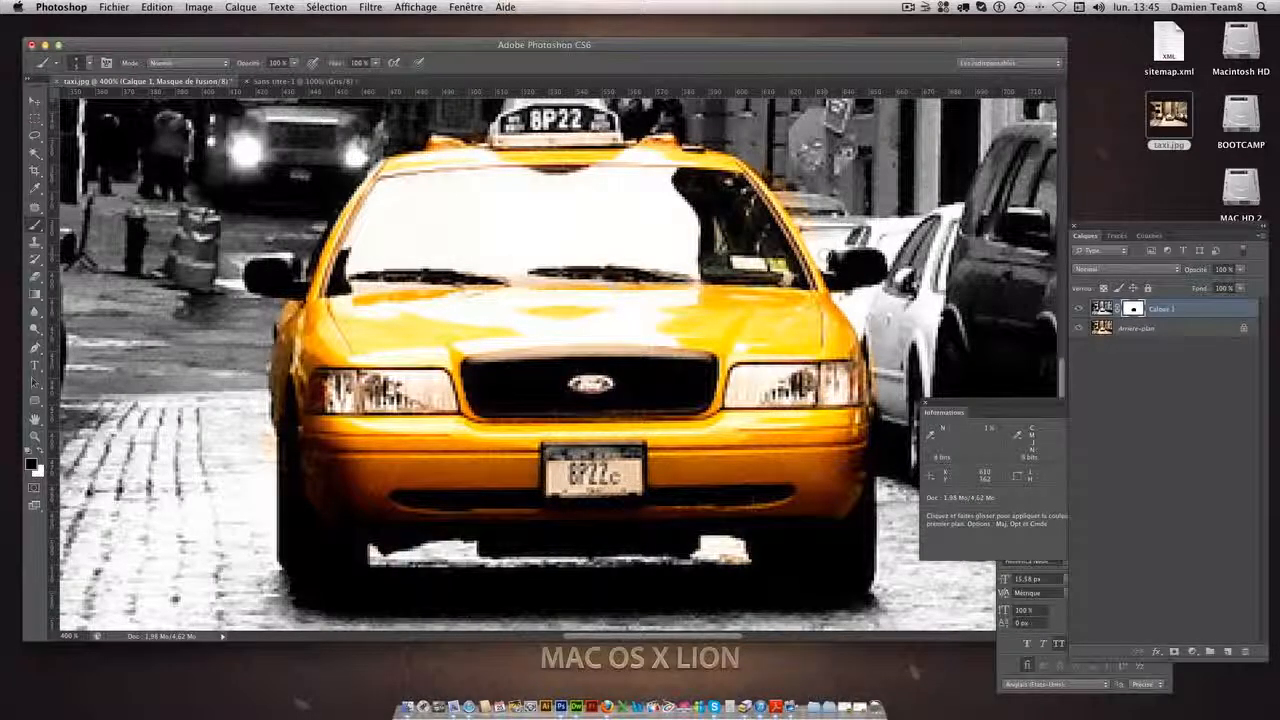
{"action": "key", "text": "x"}
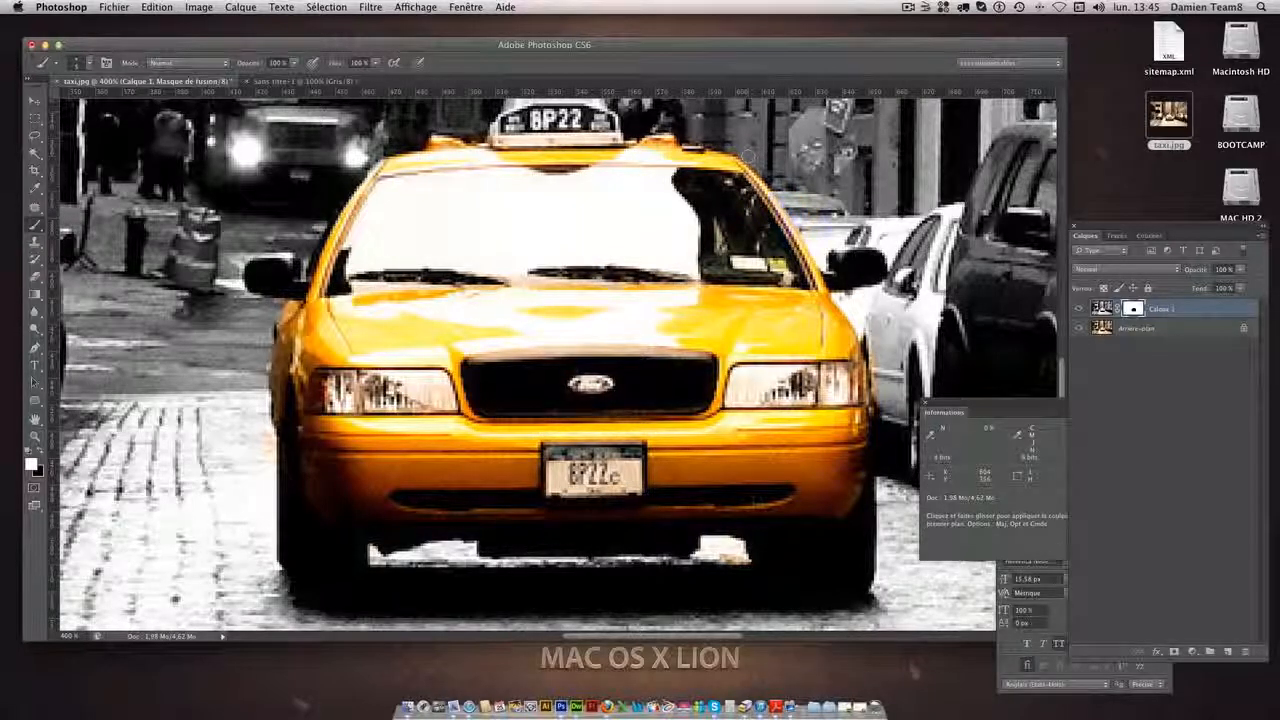
{"action": "key", "text": "super+z"}
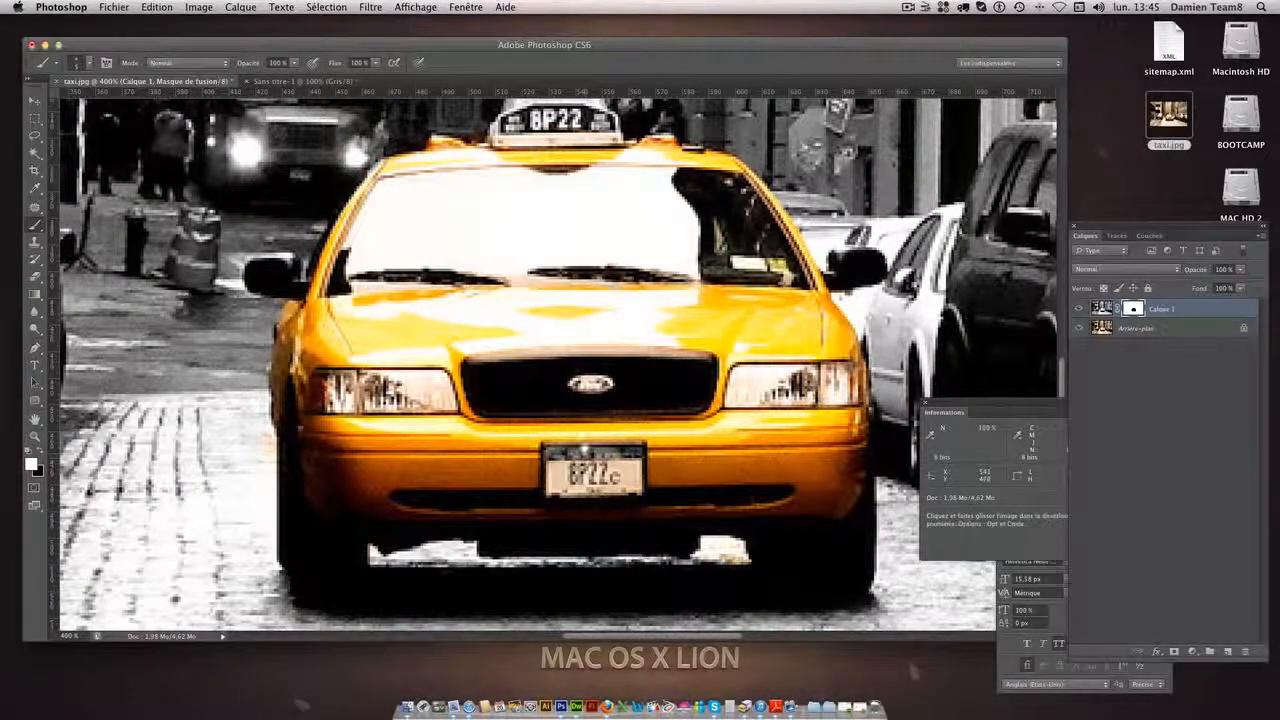
{"action": "scroll", "coordinate": [555, 360], "scroll_direction": "down", "scroll_amount": 2}
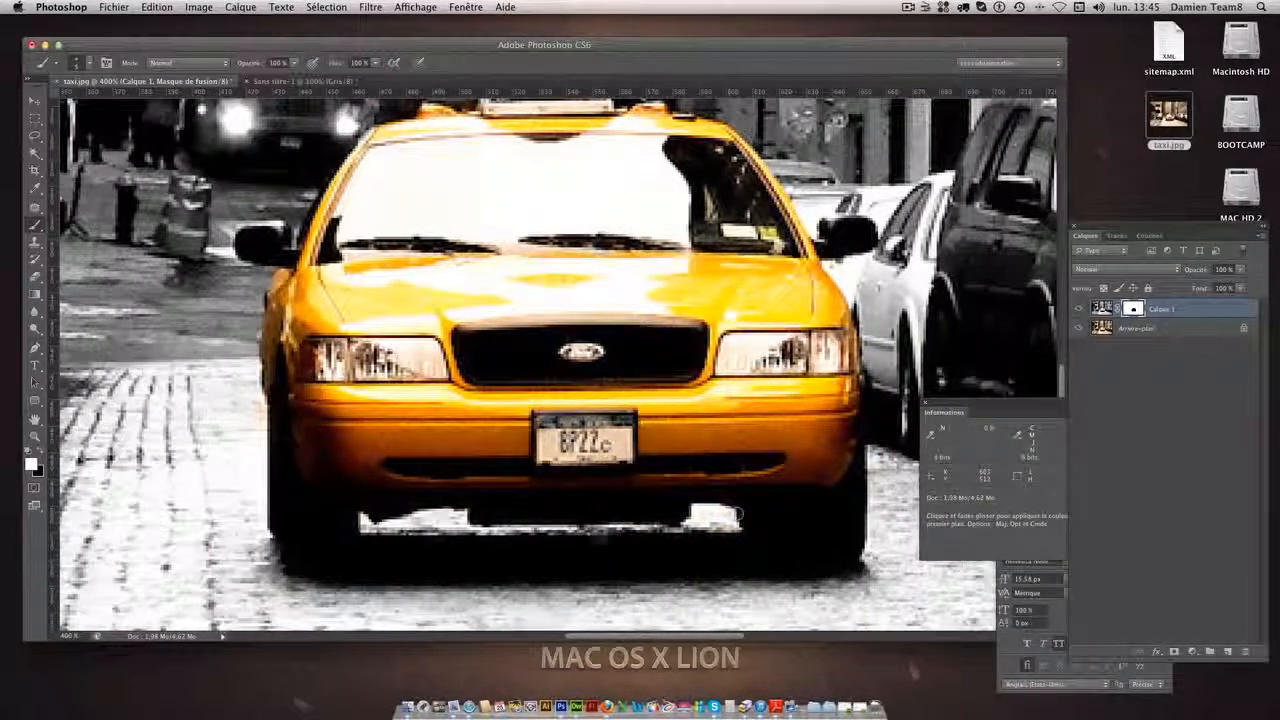
{"action": "scroll", "coordinate": [534, 381], "scroll_direction": "up", "scroll_amount": 3}
{"action": "scroll", "coordinate": [534, 381], "scroll_direction": "up", "scroll_amount": 1}
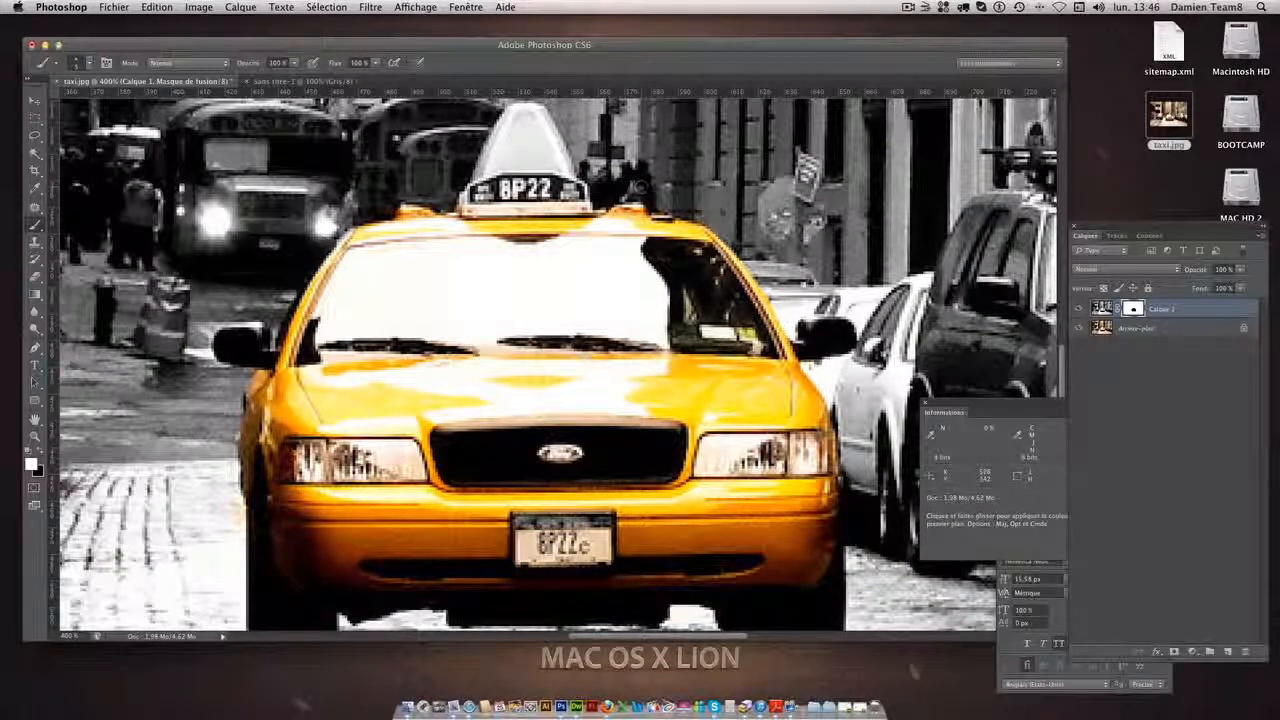
{"action": "left_click", "coordinate": [40, 452]}
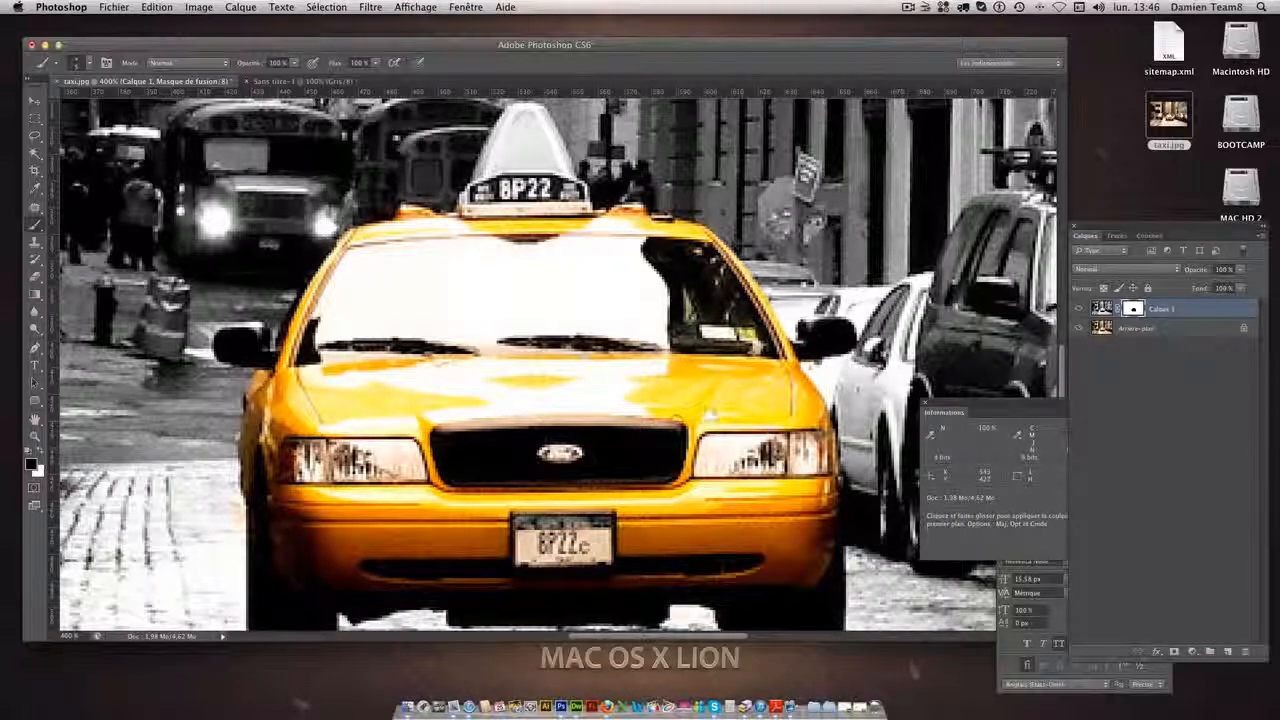
View the whole picture at 100% with the Move tool active and compare it with the original by hiding and reshowing the greyscale layer
{"action": "key", "text": "super+minus"}
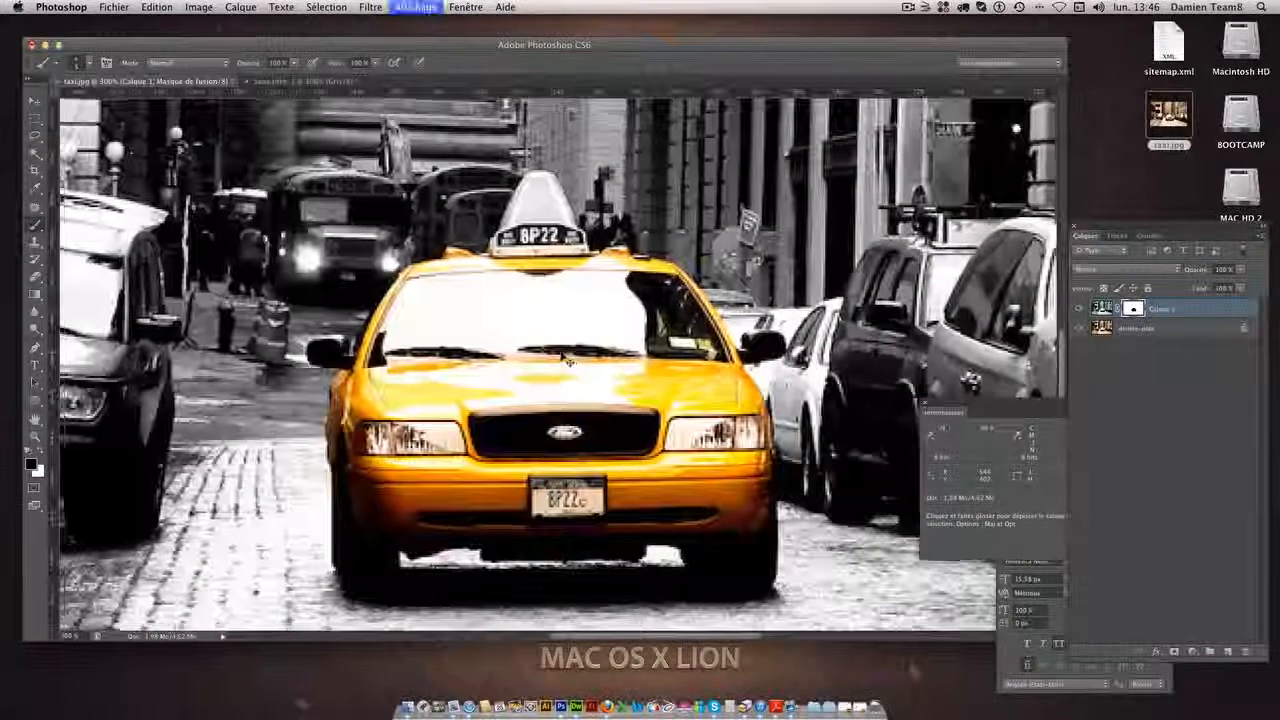
{"action": "key", "text": "super+minus"}
{"action": "key", "text": "super+minus"}
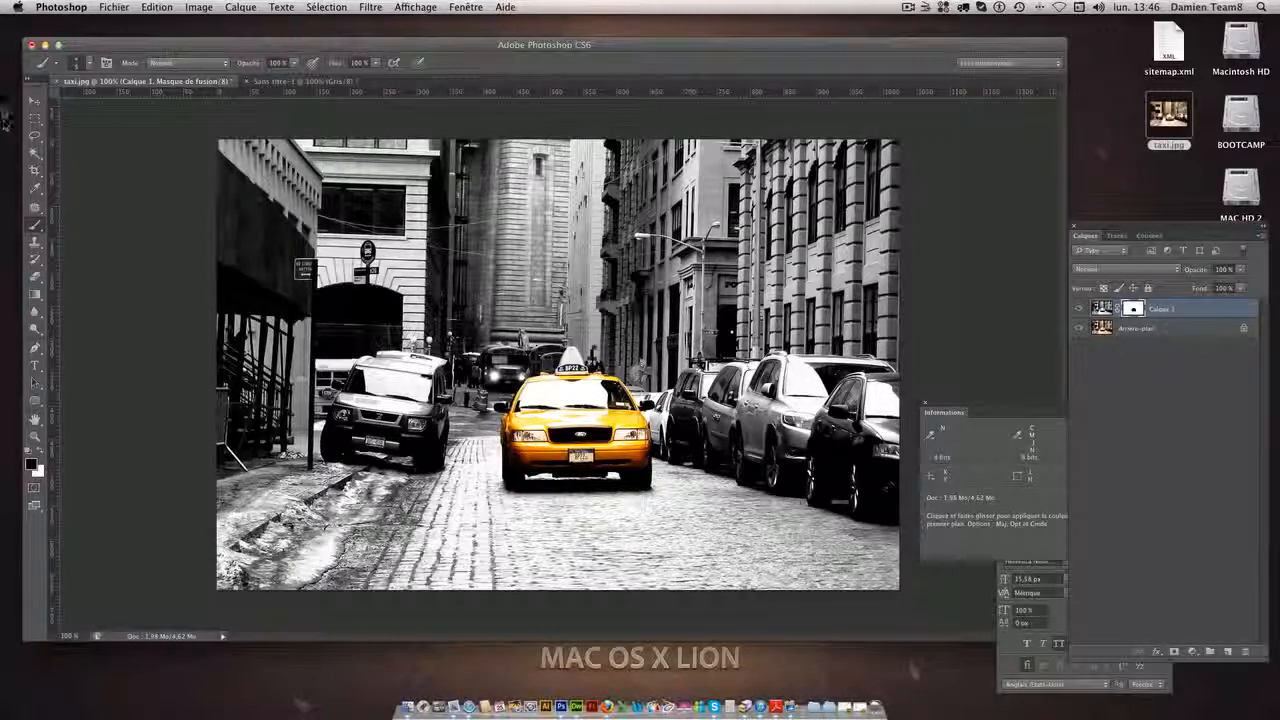
{"action": "left_click", "coordinate": [35, 101]}
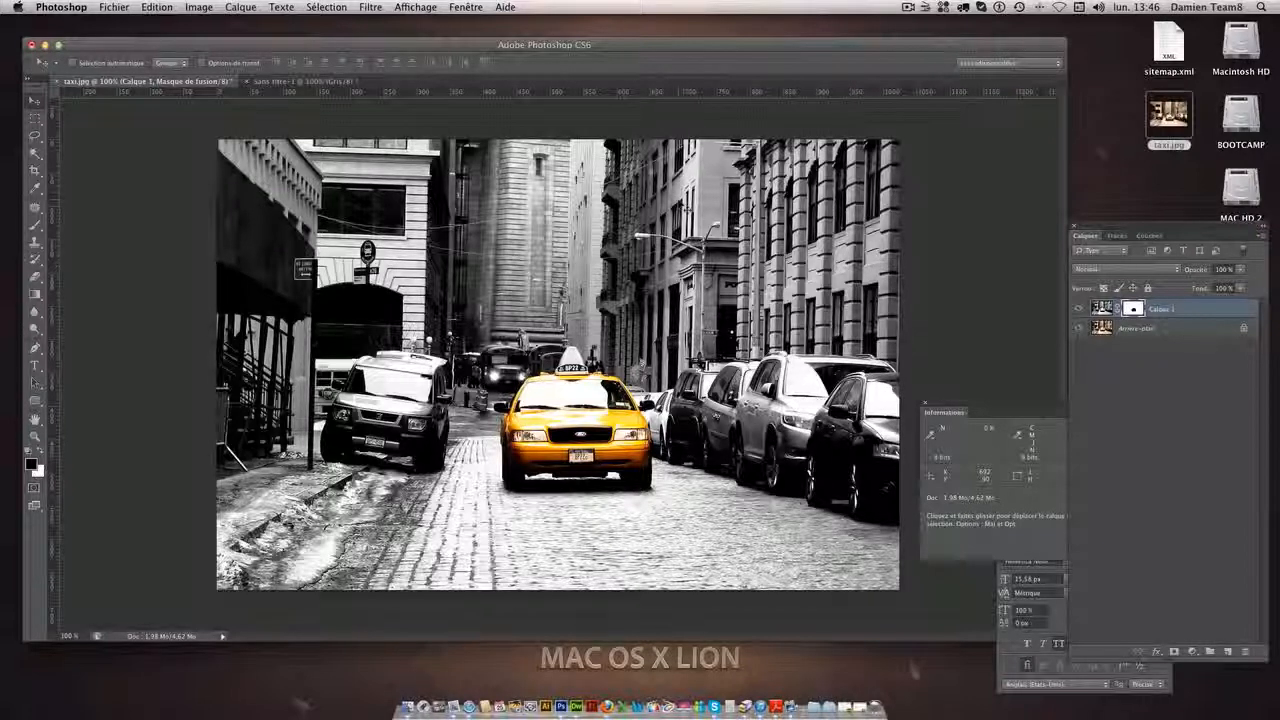
{"action": "left_click", "coordinate": [1078, 309]}
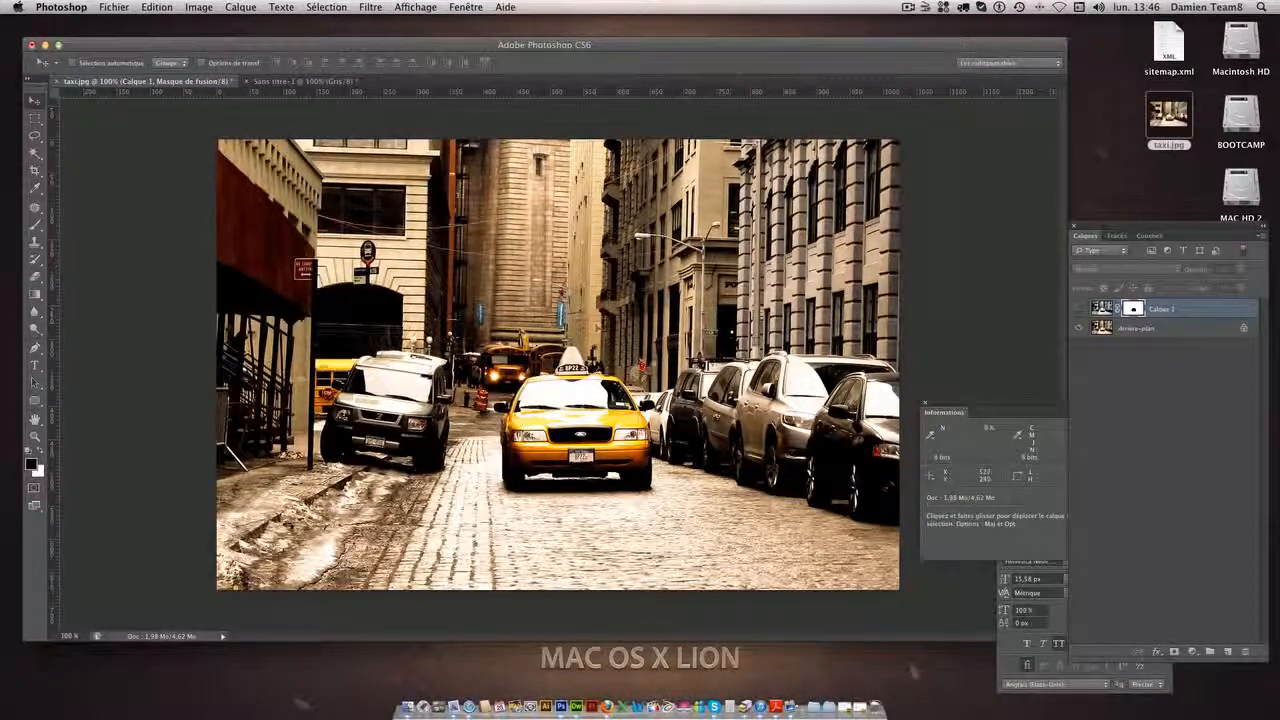
{"action": "left_click", "coordinate": [1078, 308]}
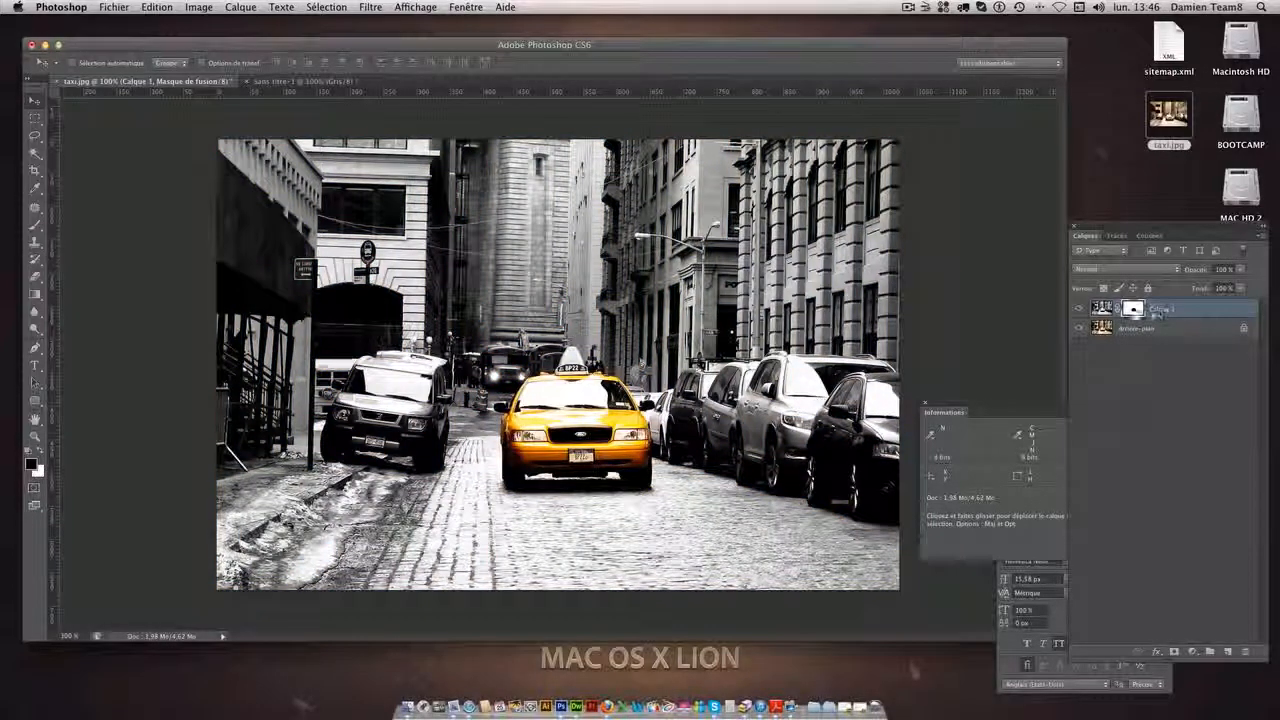
Paint black on the mask with the Brush over the rectangular "ANYTIME" street sign to reveal its red colour
{"action": "key", "text": "super+plus"}
{"action": "key", "text": "super+plus"}
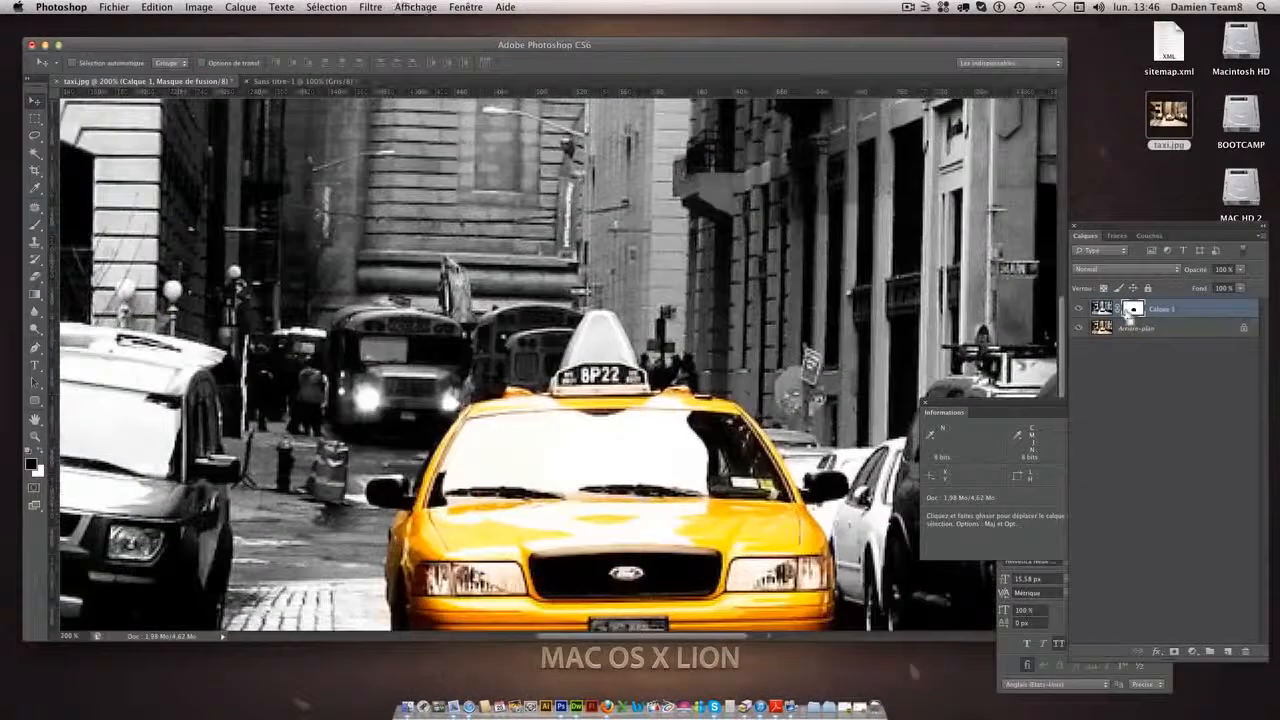
{"action": "left_click_drag", "start_coordinate": [336, 328], "coordinate": [582, 441]}
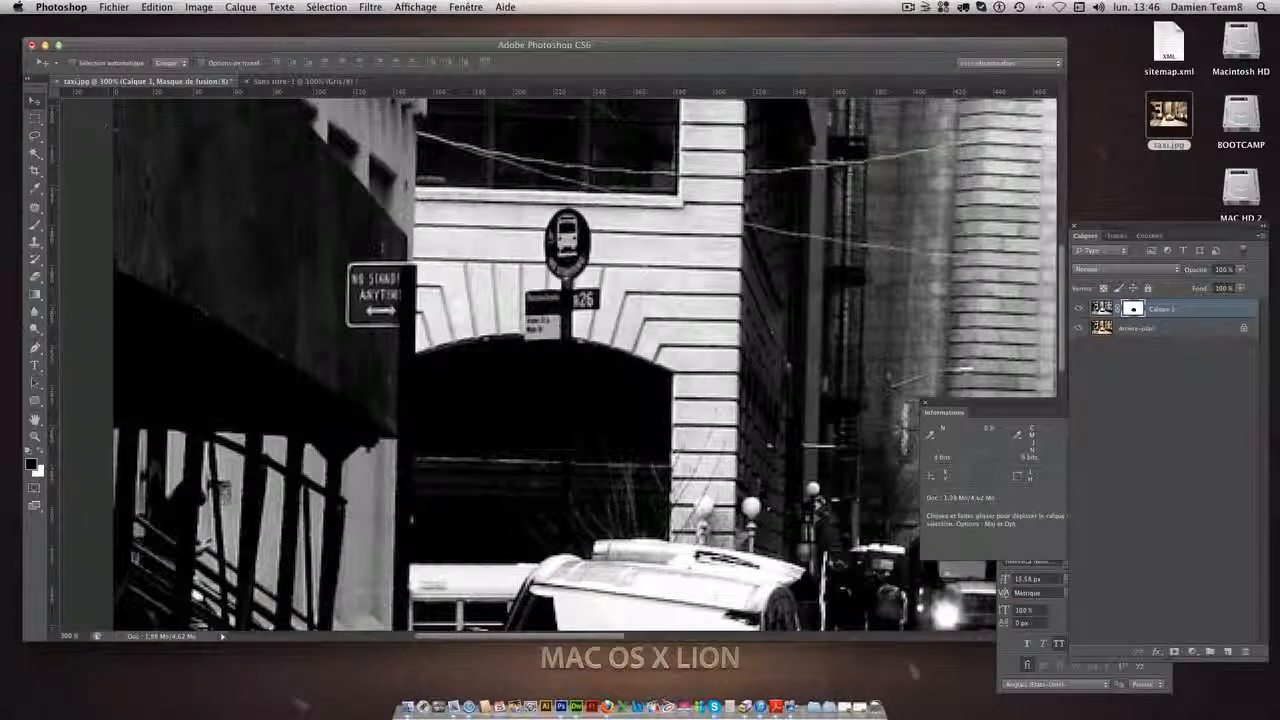
{"action": "key", "text": "b"}
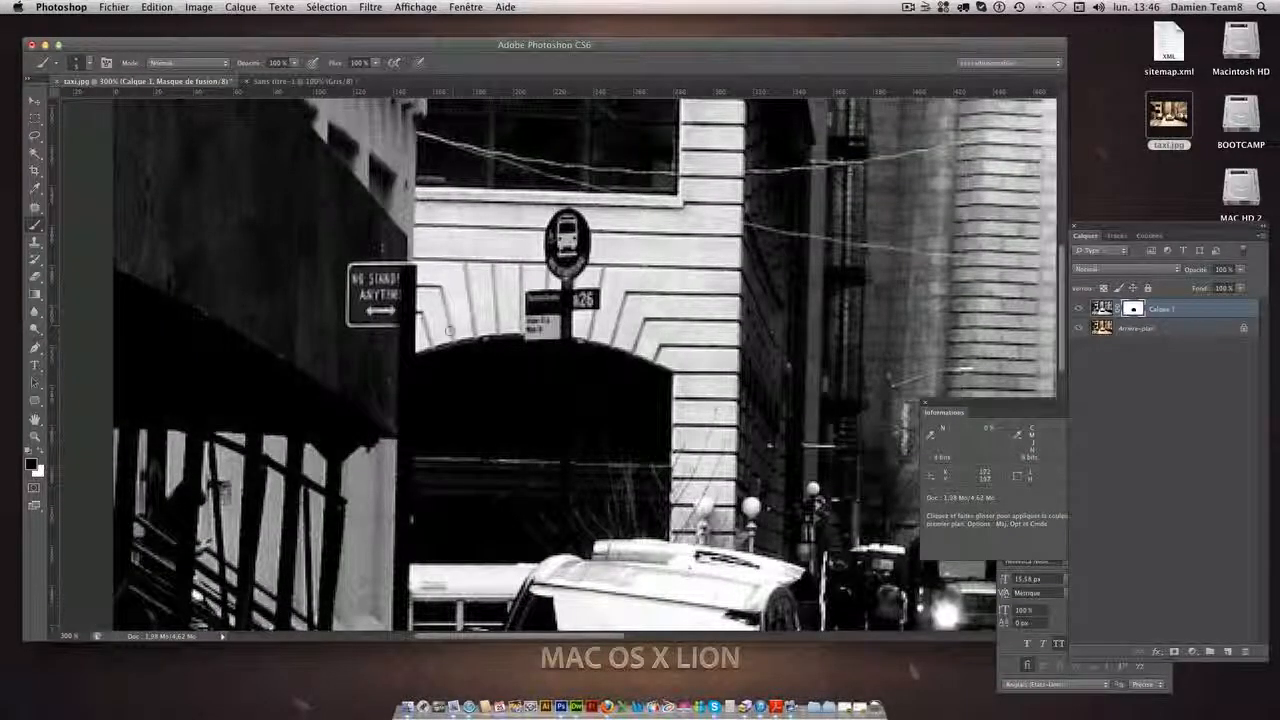
{"action": "mouse_move", "coordinate": [378, 292]}
{"action": "left_mouse_down"}
{"action": "mouse_move", "coordinate": [350, 323]}
{"action": "mouse_move", "coordinate": [349, 266]}
{"action": "mouse_move", "coordinate": [366, 264]}
{"action": "left_mouse_up"}
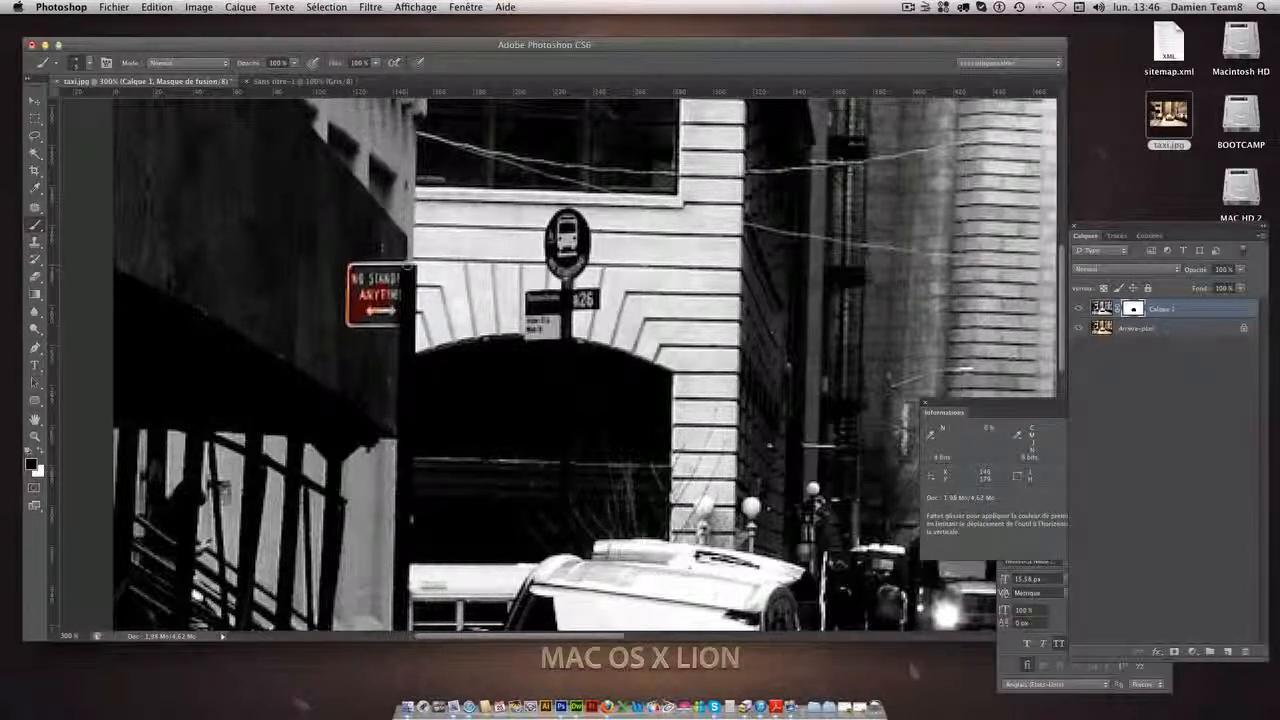
{"action": "mouse_move", "coordinate": [351, 323]}
{"action": "left_mouse_down"}
{"action": "mouse_move", "coordinate": [397, 322]}
{"action": "mouse_move", "coordinate": [396, 284]}
{"action": "mouse_move", "coordinate": [361, 287]}
{"action": "mouse_move", "coordinate": [398, 296]}
{"action": "mouse_move", "coordinate": [370, 277]}
{"action": "mouse_move", "coordinate": [380, 298]}
{"action": "left_mouse_up"}
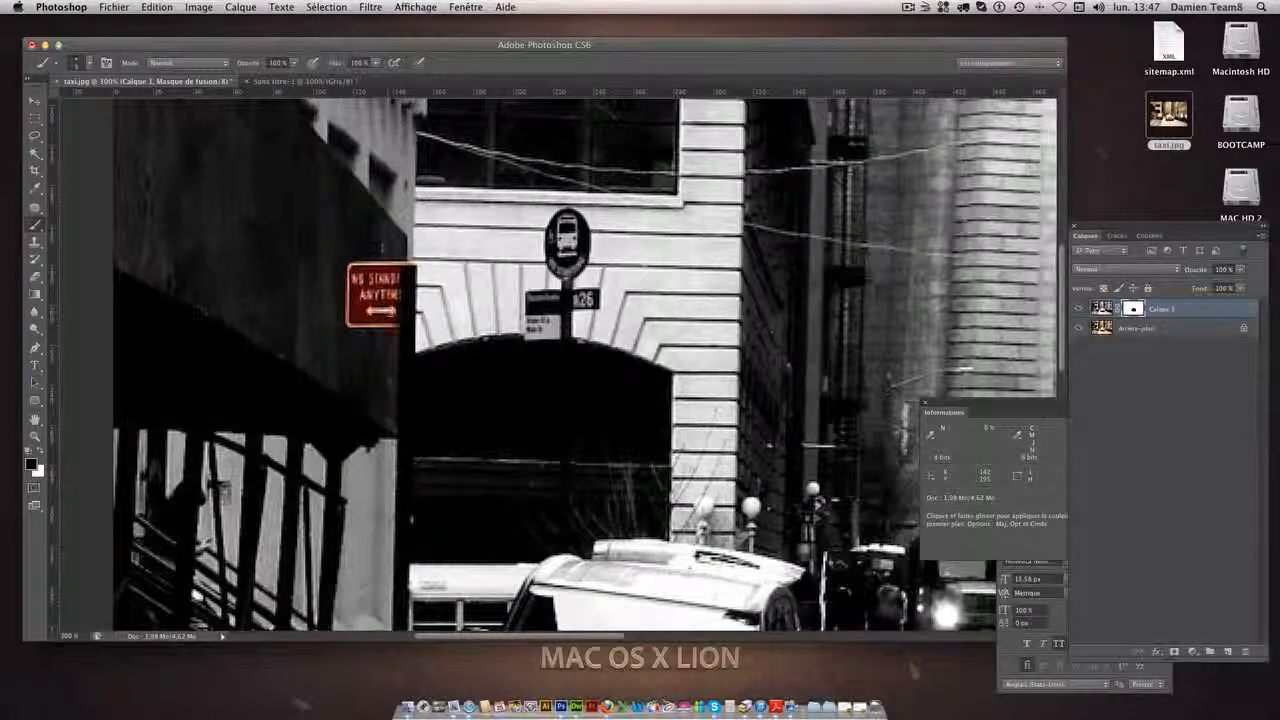
Paint black on the mask over the round bus stop sign and the top of its post to reveal their colour
{"action": "key", "text": "x"}
{"action": "left_click", "coordinate": [40, 452]}
{"action": "left_click_drag", "start_coordinate": [573, 266], "coordinate": [560, 266]}
{"action": "left_click_drag", "start_coordinate": [566, 272], "coordinate": [568, 299]}
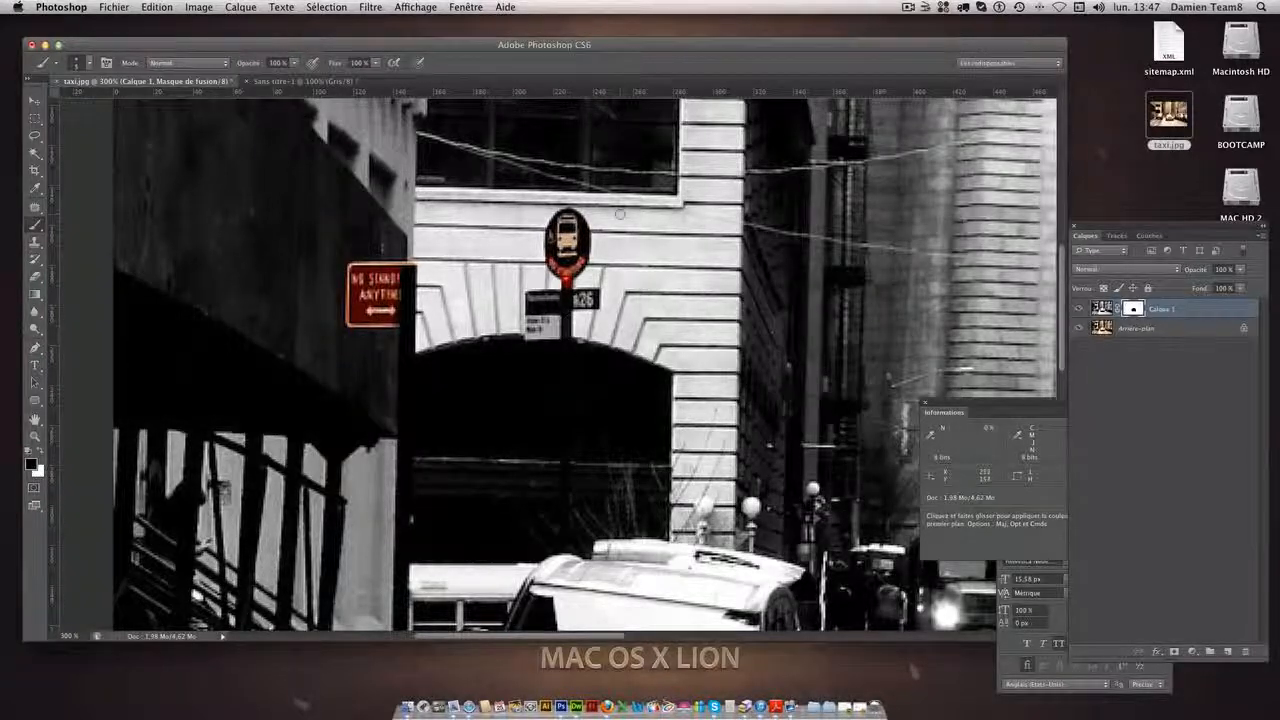
Paint black on the mask over the vertical banner behind the taxi, in front of the tall building, to reveal its blue colour
{"action": "scroll", "coordinate": [568, 320], "scroll_direction": "right", "scroll_amount": 10}
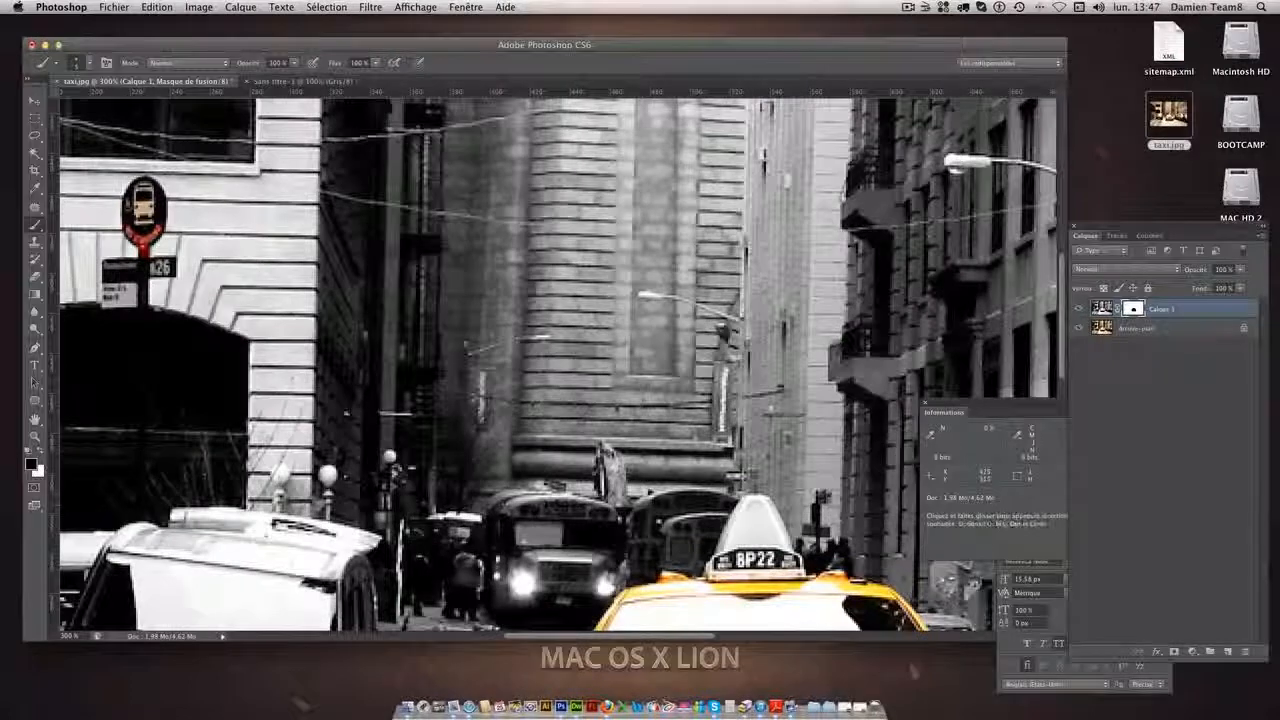
{"action": "left_click", "coordinate": [721, 368]}
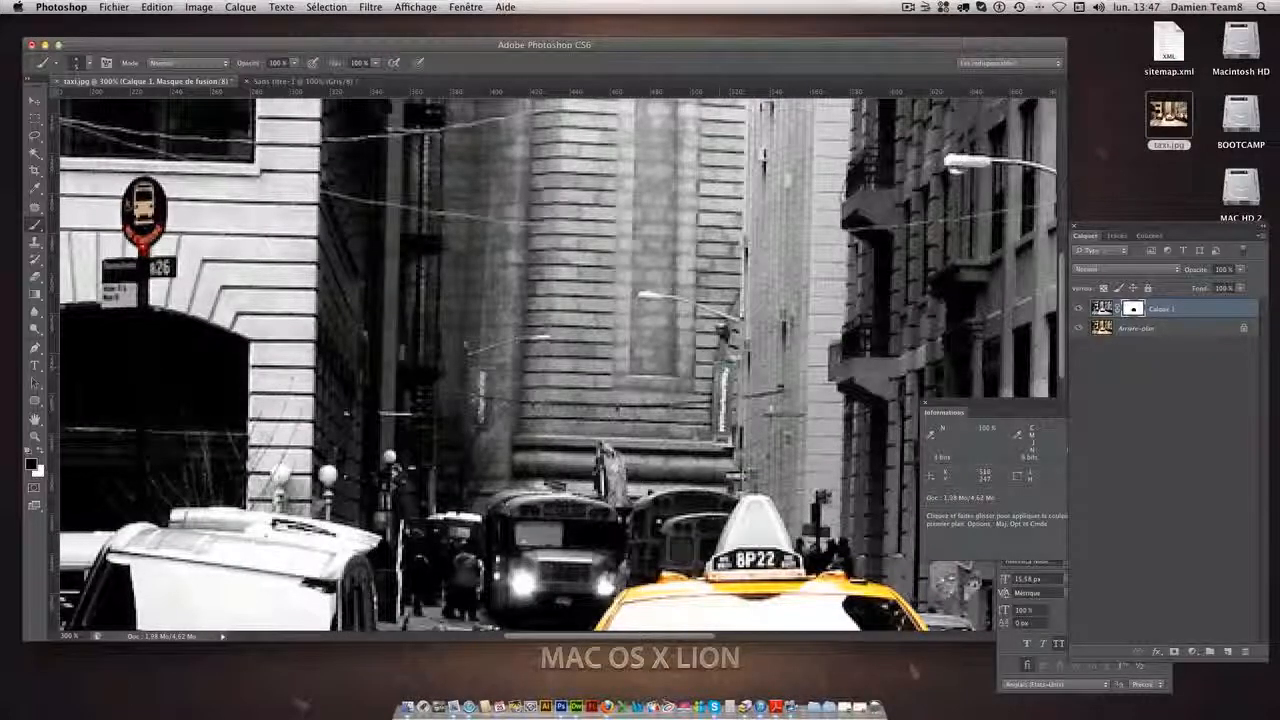
{"action": "left_click_drag", "start_coordinate": [721, 416], "coordinate": [722, 434]}
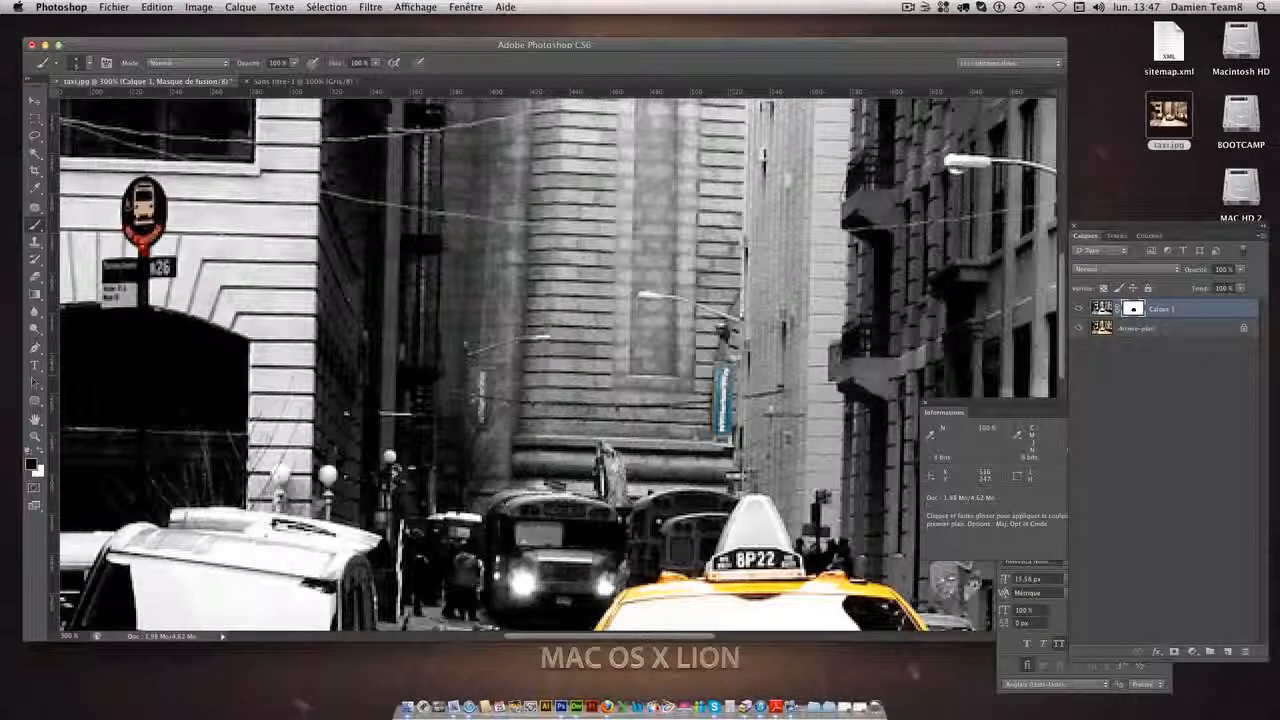
{"action": "left_click", "coordinate": [40, 450]}
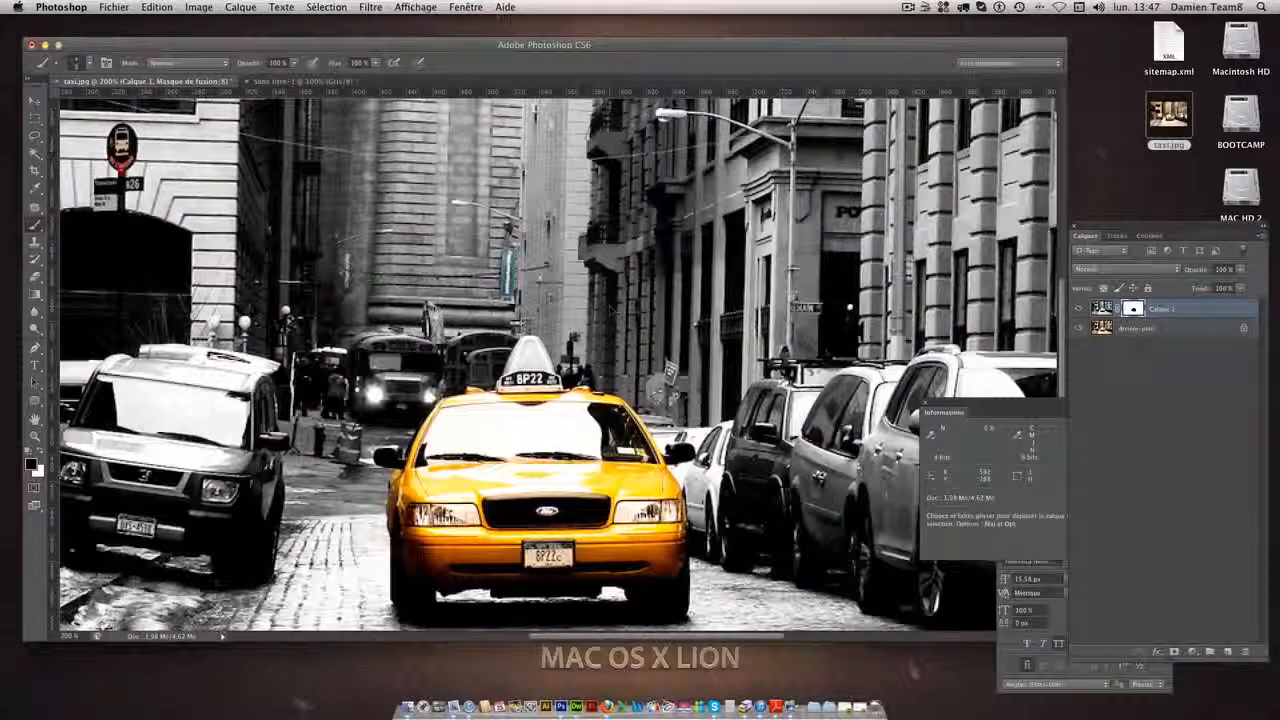
Show the finished image at 100%, activate the Move tool and deselect all layers
{"action": "key", "text": "super+1"}
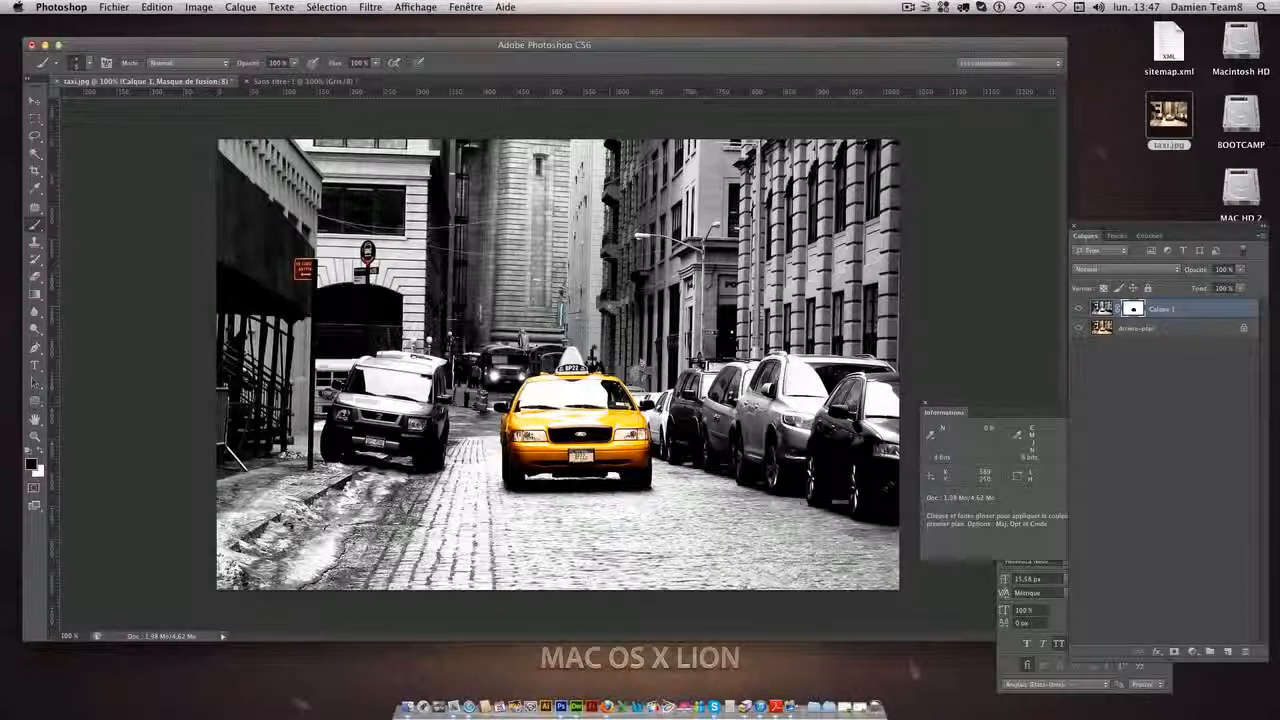
{"action": "left_click", "coordinate": [35, 101]}
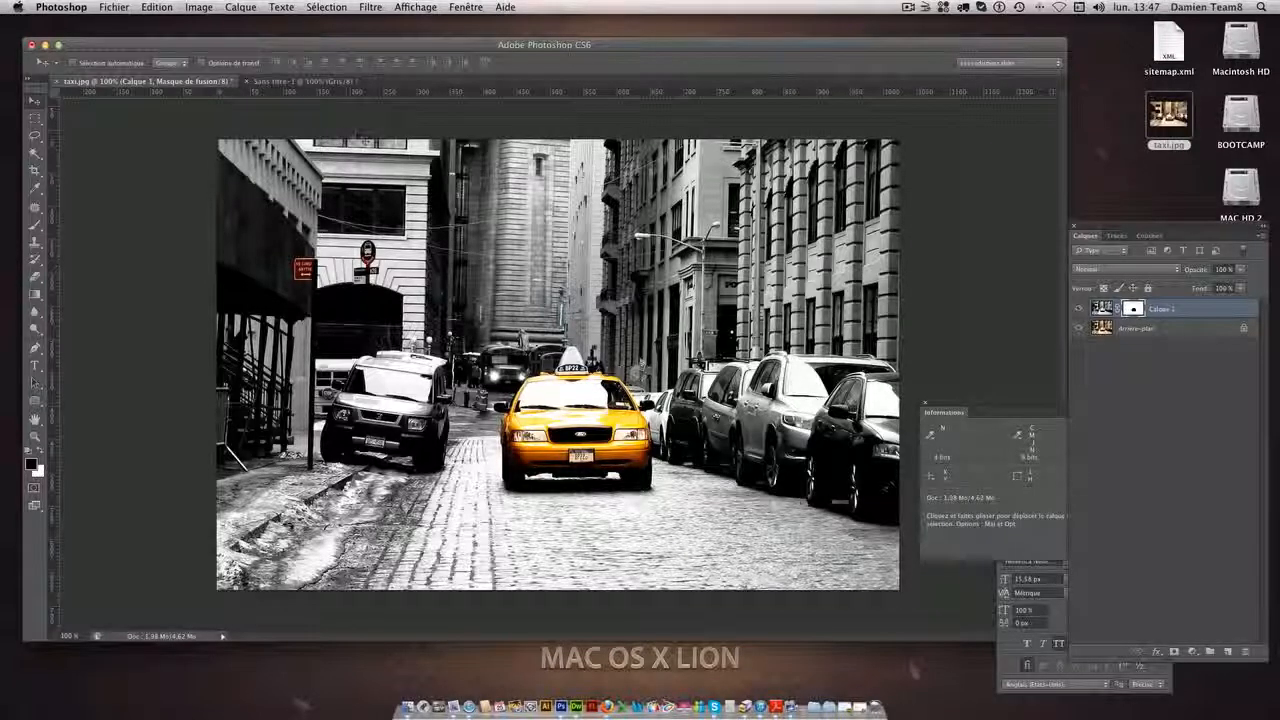
{"action": "left_click", "coordinate": [1207, 358]}
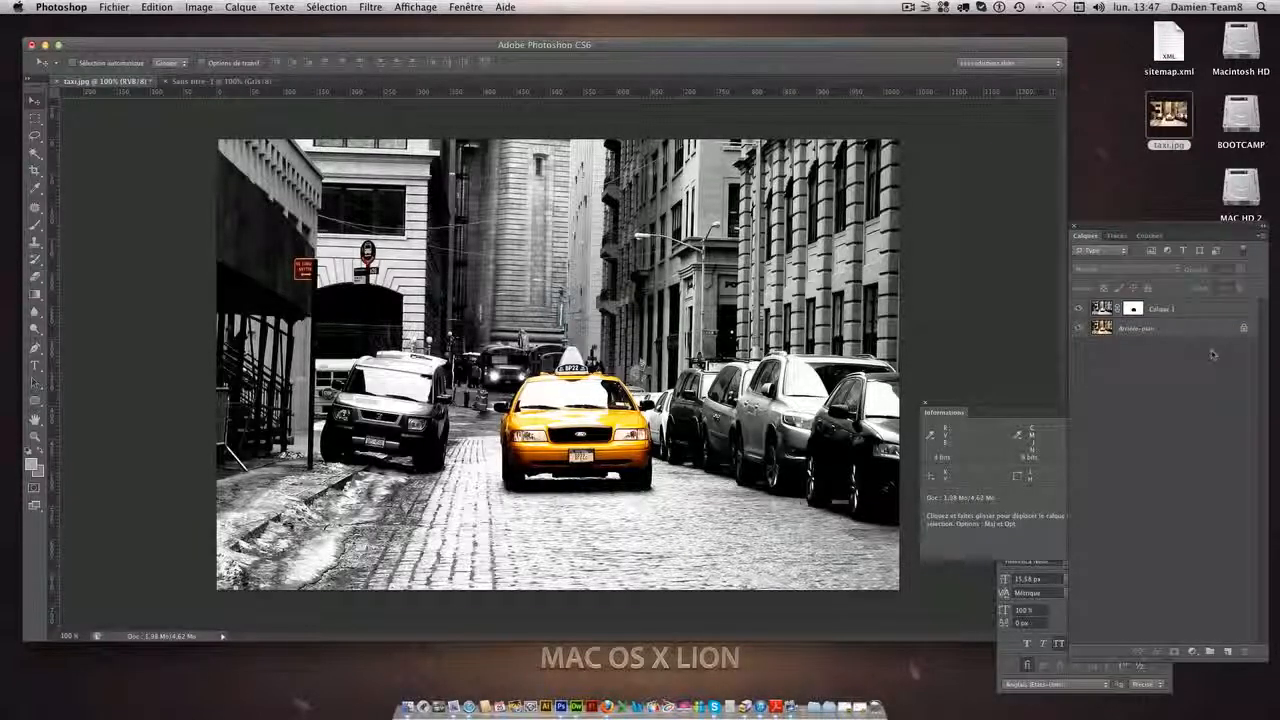